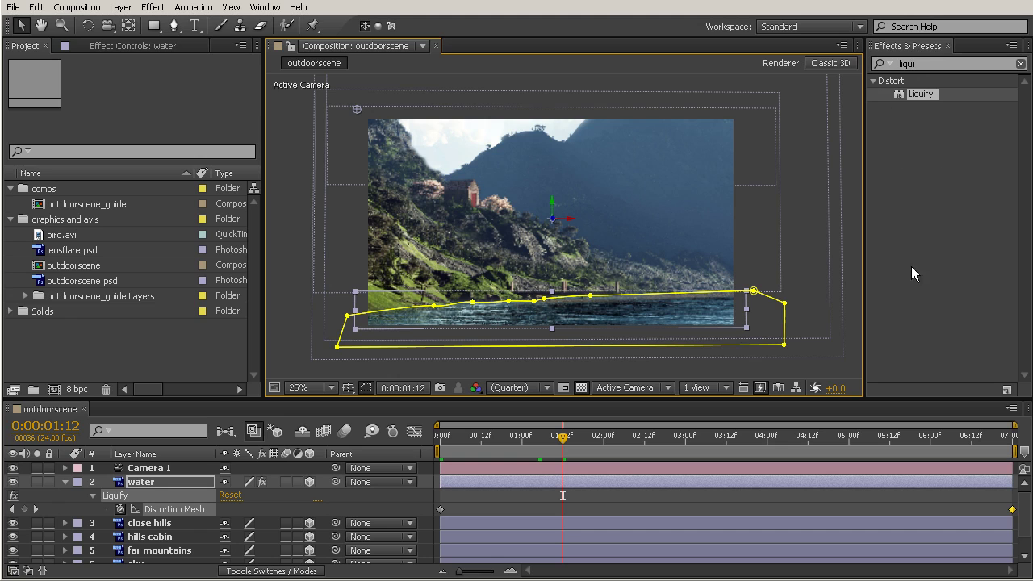
# Step: Search the effects and presets for "partic"
pyautogui.doubleClick(925, 63)
pyautogui.write('part')
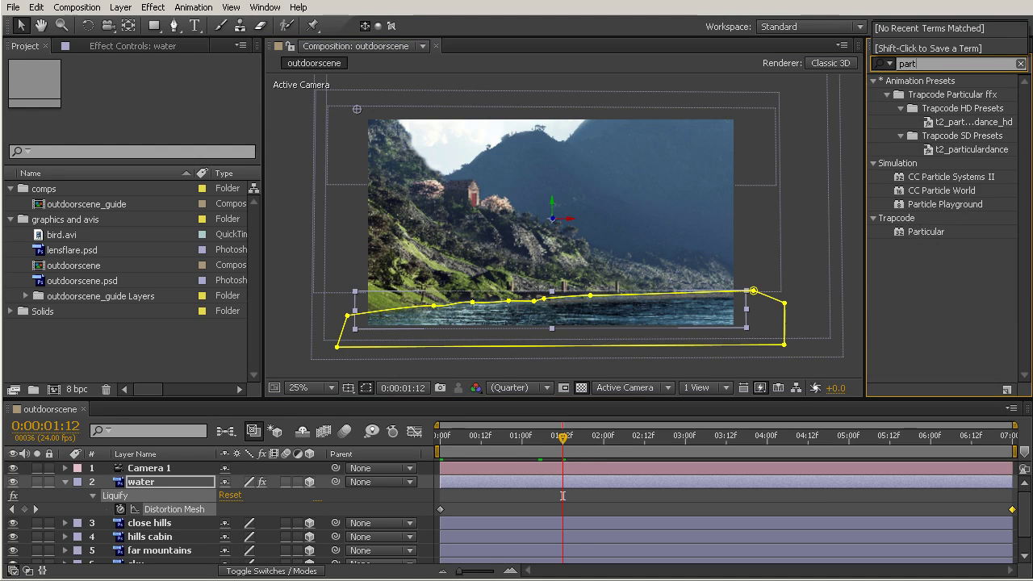
pyautogui.write('ic')
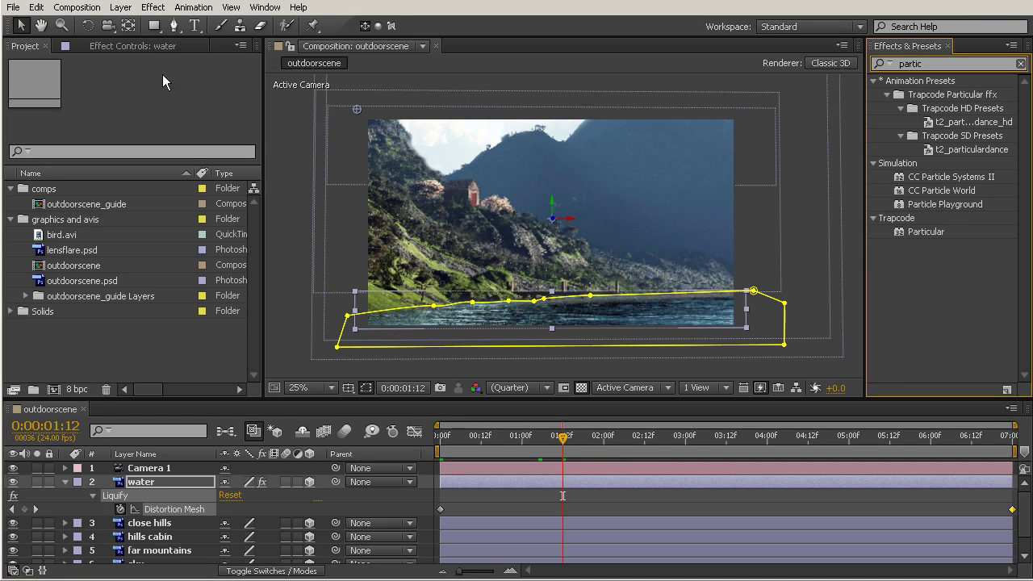
# Step: Create a 1813 × 1020 px pale cyan solid layer and place it directly below the Camera 1 layer
pyautogui.click(119, 8)
pyautogui.click(293, 120)
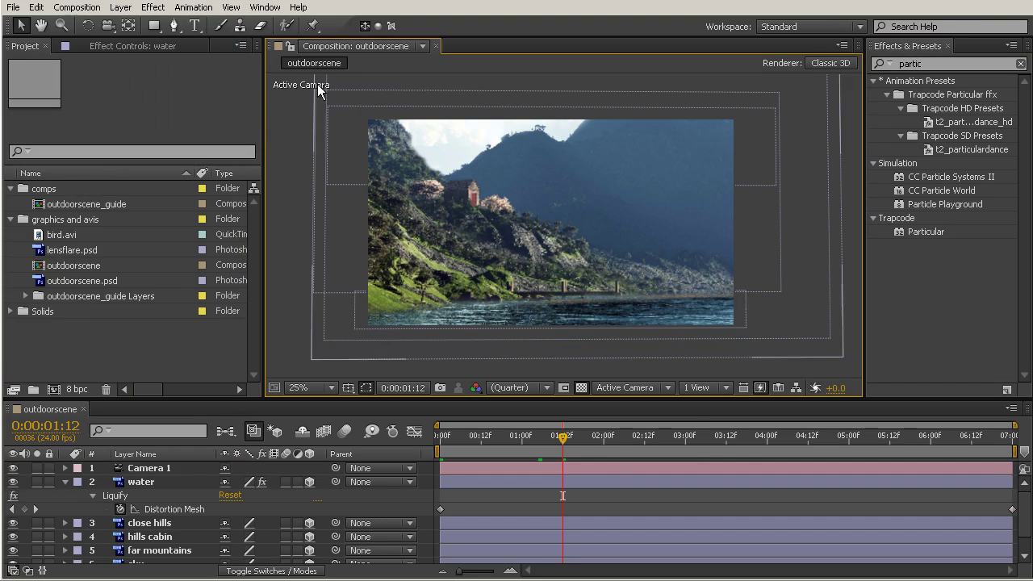
pyautogui.click(120, 8)
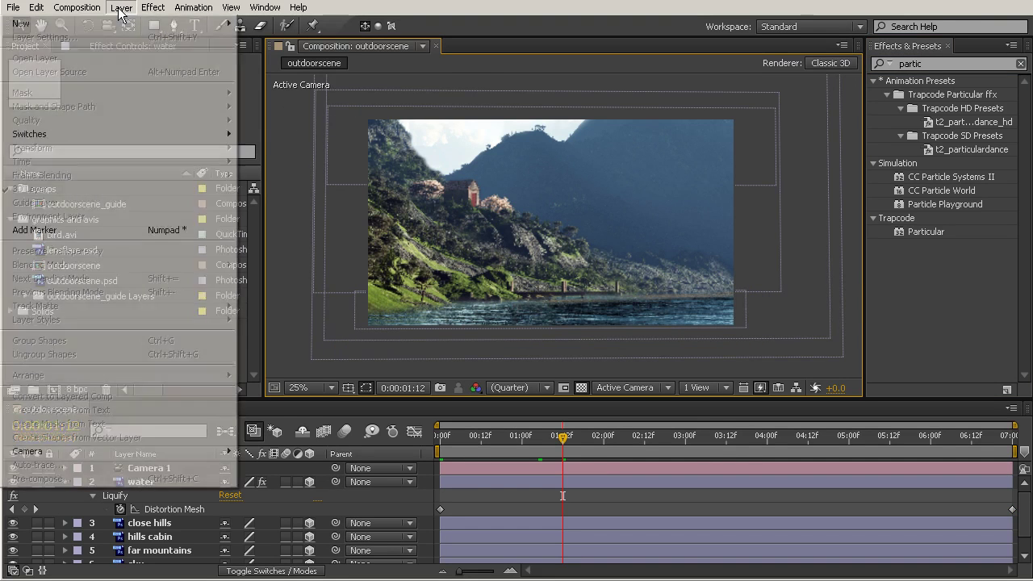
pyautogui.moveTo(121, 23)
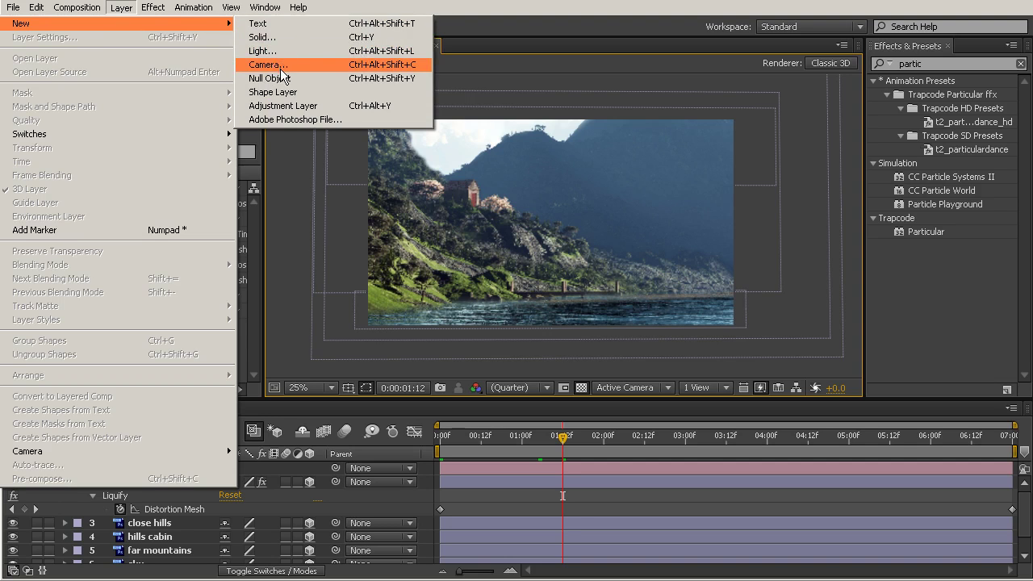
pyautogui.click(282, 36)
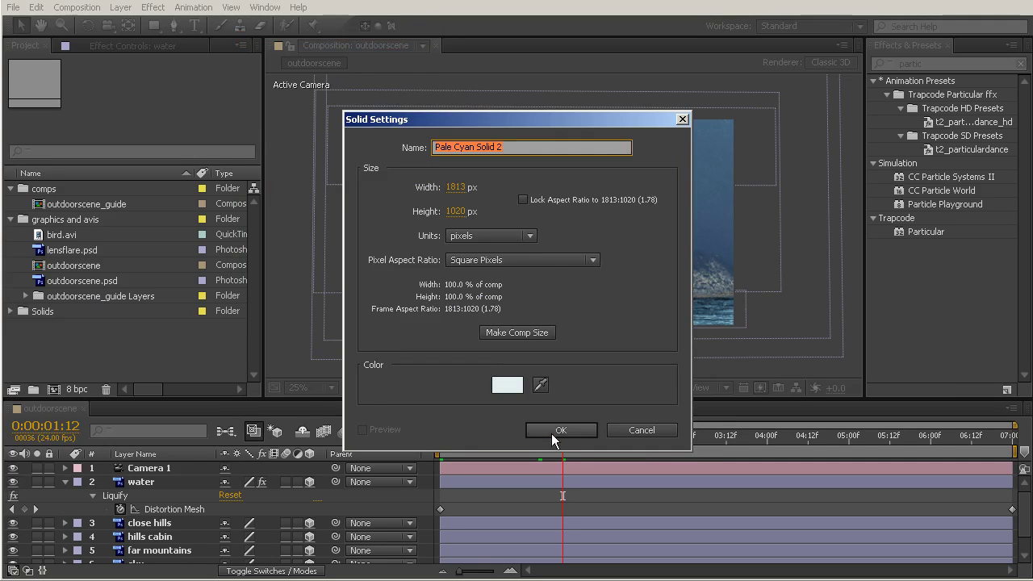
pyautogui.click(556, 430)
pyautogui.moveTo(160, 476); pyautogui.dragTo(159, 489)
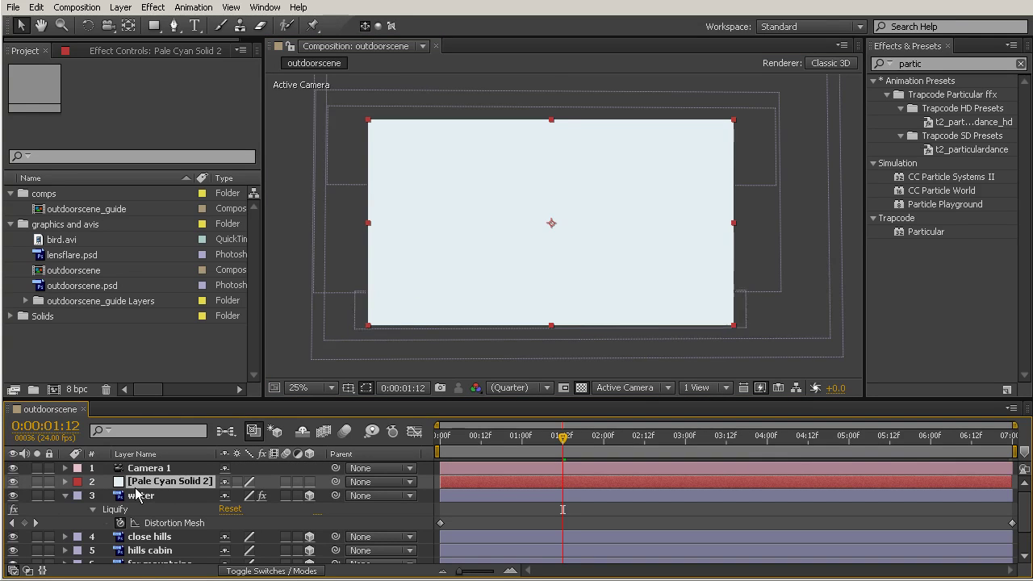
# Step: Collapse the water layer's properties and apply the Trapcode Particular effect to the new solid
pyautogui.click(66, 497)
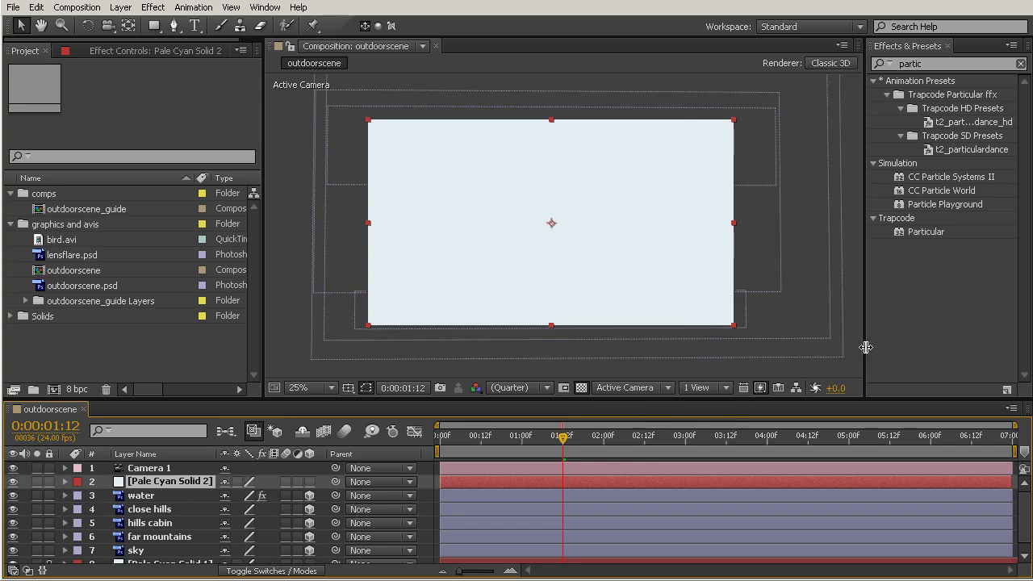
pyautogui.click(915, 234)
pyautogui.moveTo(915, 234); pyautogui.dragTo(158, 484)
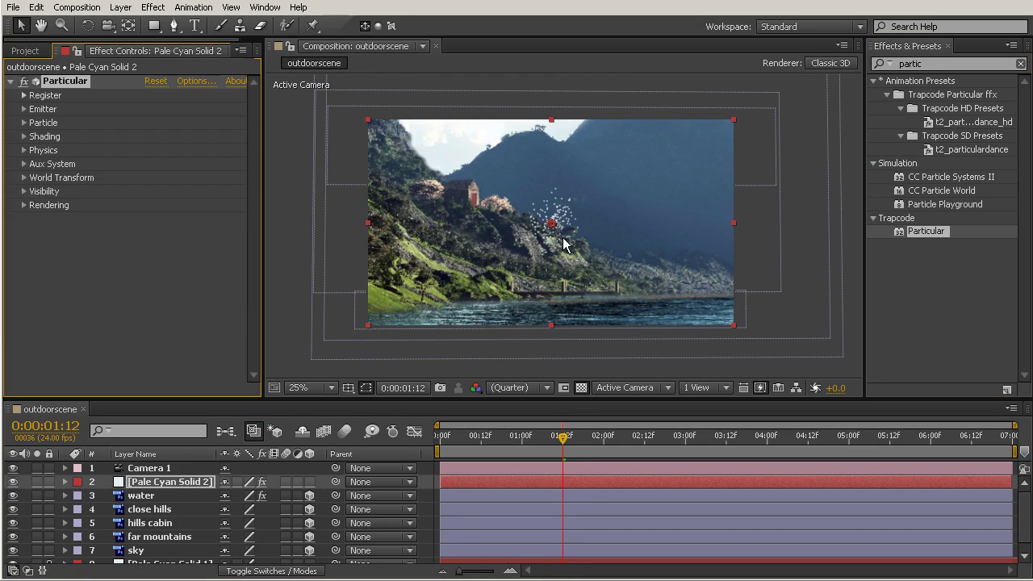
# Step: Set the Particular emitter's Position XY to 715.5, 510.0
pyautogui.moveTo(563, 399); pyautogui.dragTo(563, 437)
pyautogui.scroll(2, 570, 260)
pyautogui.moveTo(571, 255); pyautogui.dragTo(618, 226)
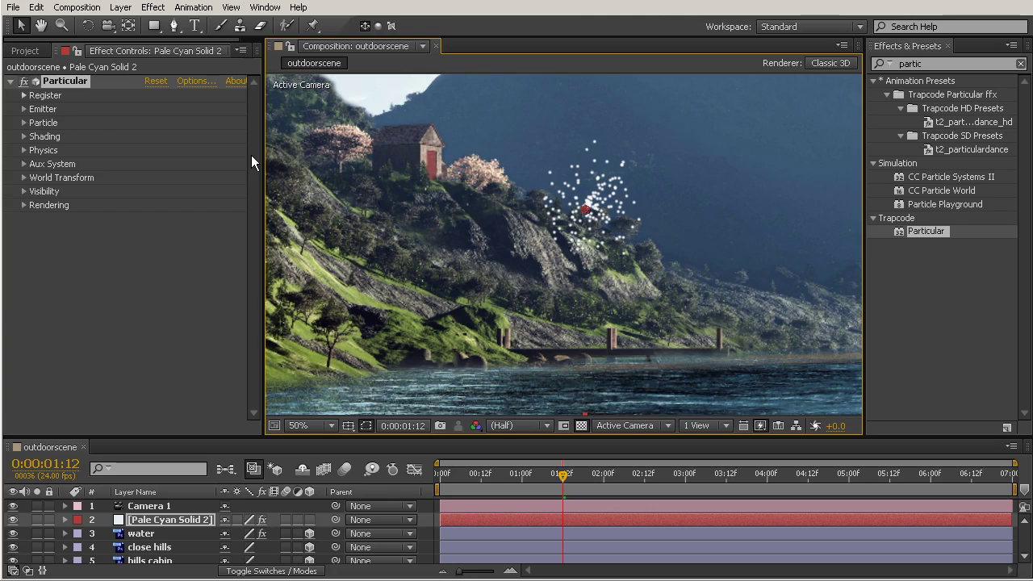
pyautogui.click(23, 108)
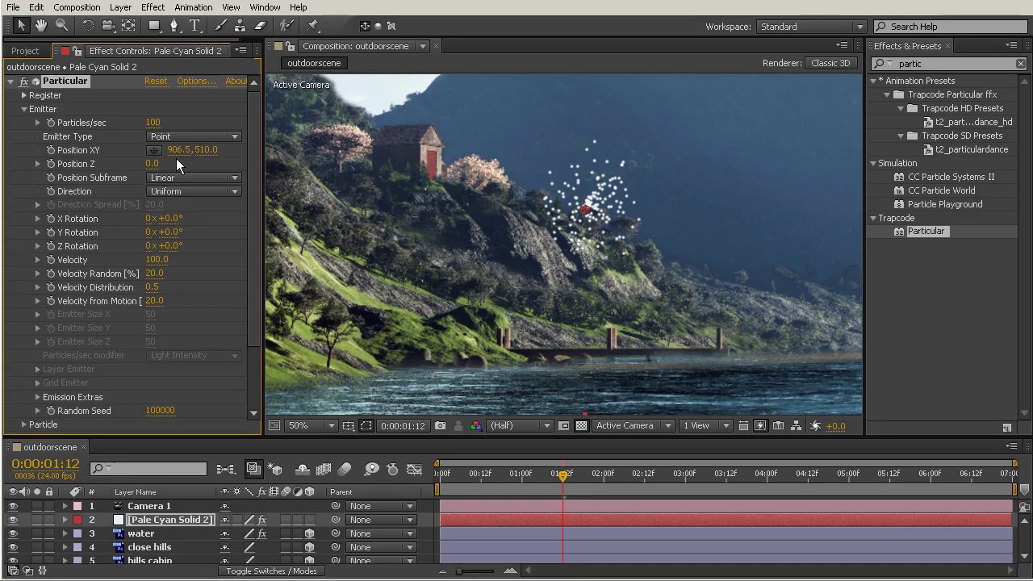
pyautogui.moveTo(170, 151); pyautogui.dragTo(40, 165)
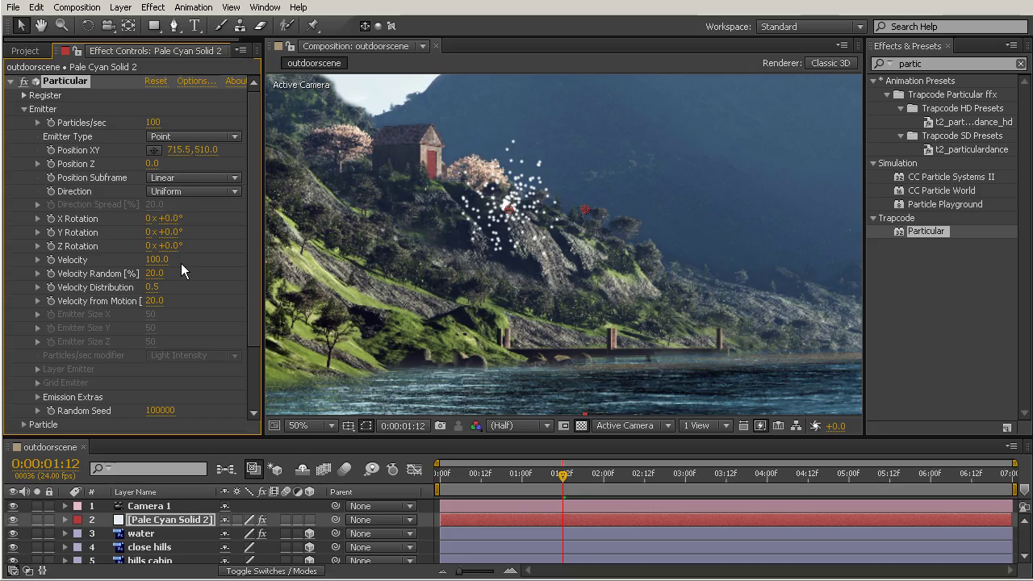
# Step: Set the emitter's Velocity Random and Velocity from Motion to 0
pyautogui.moveTo(155, 273); pyautogui.dragTo(133, 275)
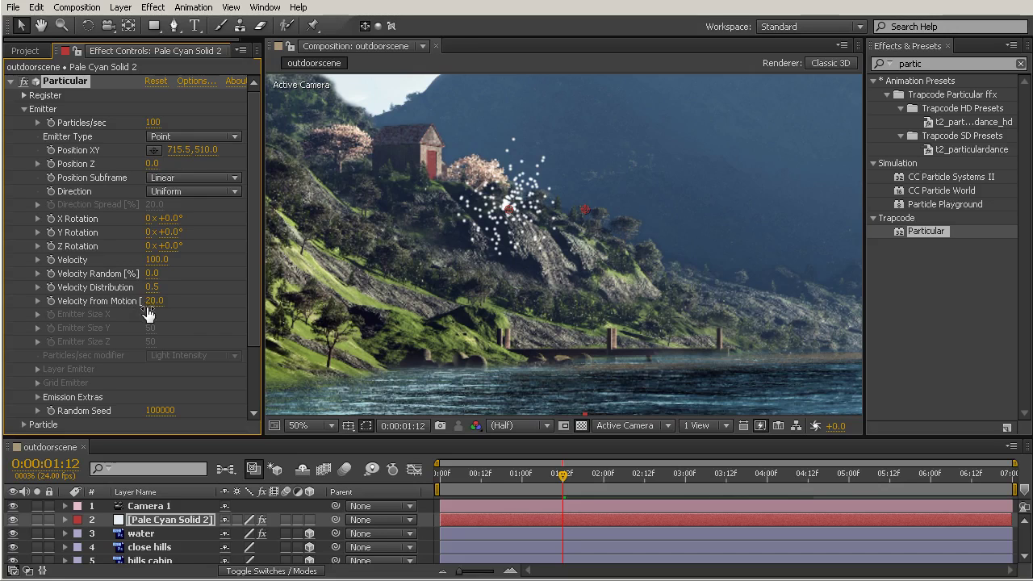
pyautogui.moveTo(156, 302)
pyautogui.mouseDown()
pyautogui.moveTo(138, 303)
pyautogui.moveTo(145, 311)
pyautogui.mouseUp()
pyautogui.click(151, 301)
pyautogui.write('0')
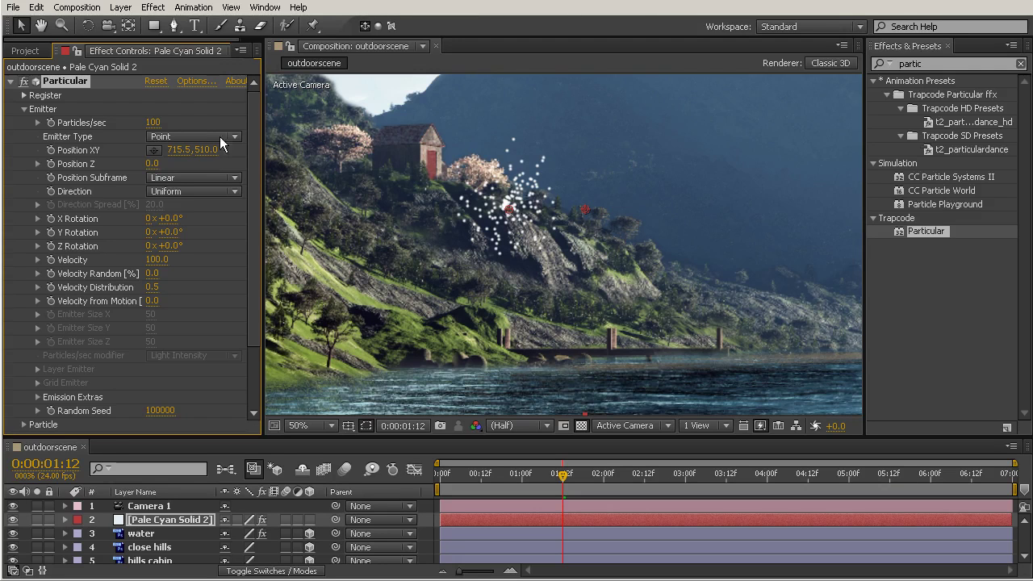
# Step: Change the emitter type to Box and set Emitter Size X to 660 and Emitter Size Y to 464
pyautogui.click(187, 137)
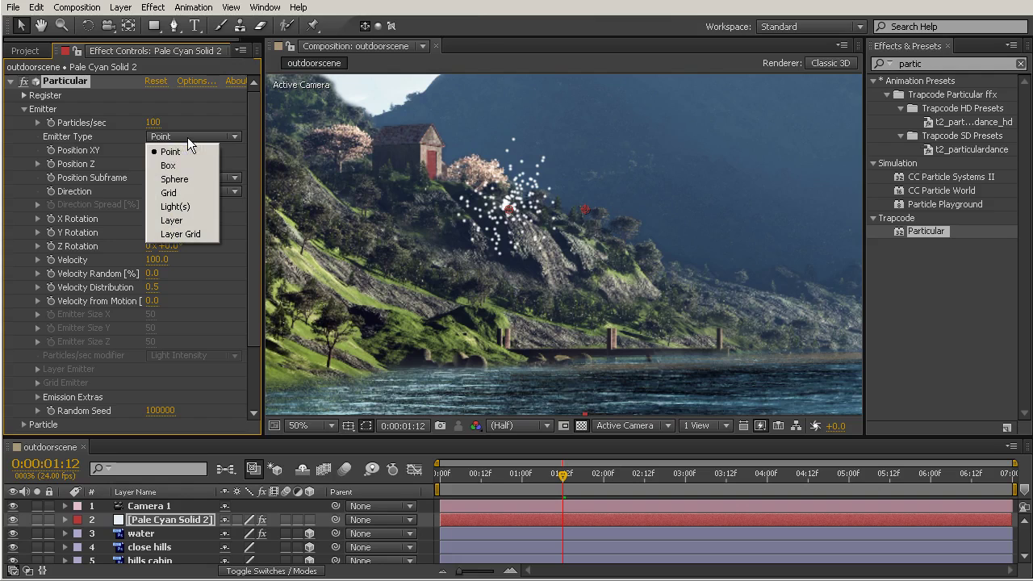
pyautogui.click(167, 166)
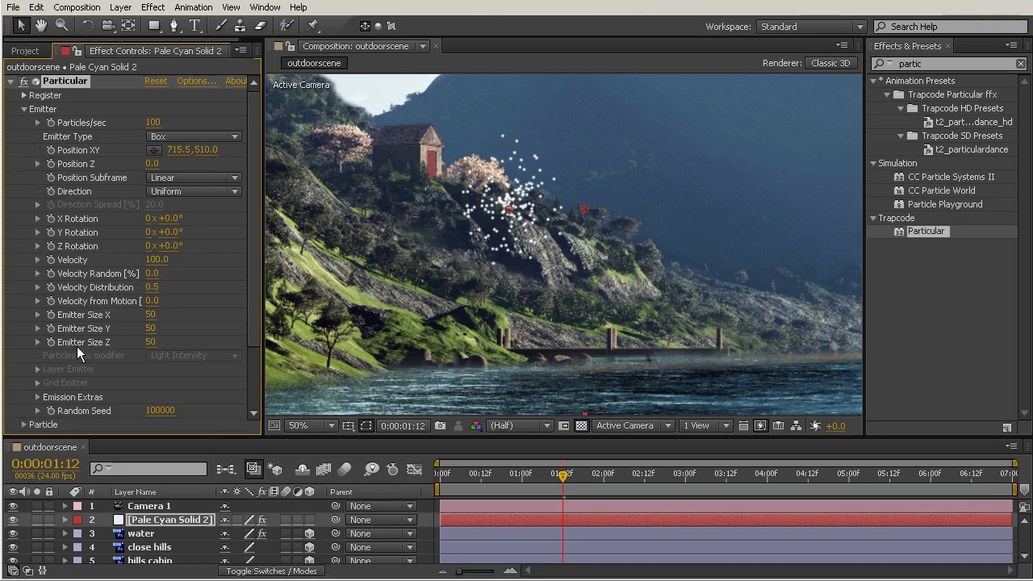
pyautogui.moveTo(151, 316); pyautogui.dragTo(702, 365)
pyautogui.moveTo(150, 333); pyautogui.dragTo(499, 351)
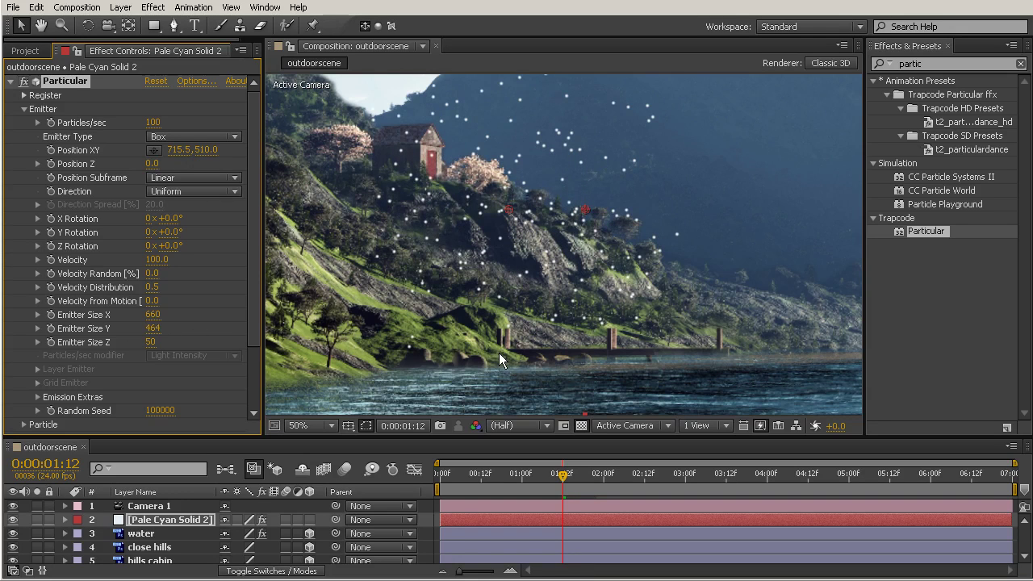
# Step: Increase the emitter's depth by setting Emitter Size Z to 2745
pyautogui.scroll(-2, 557, 197)
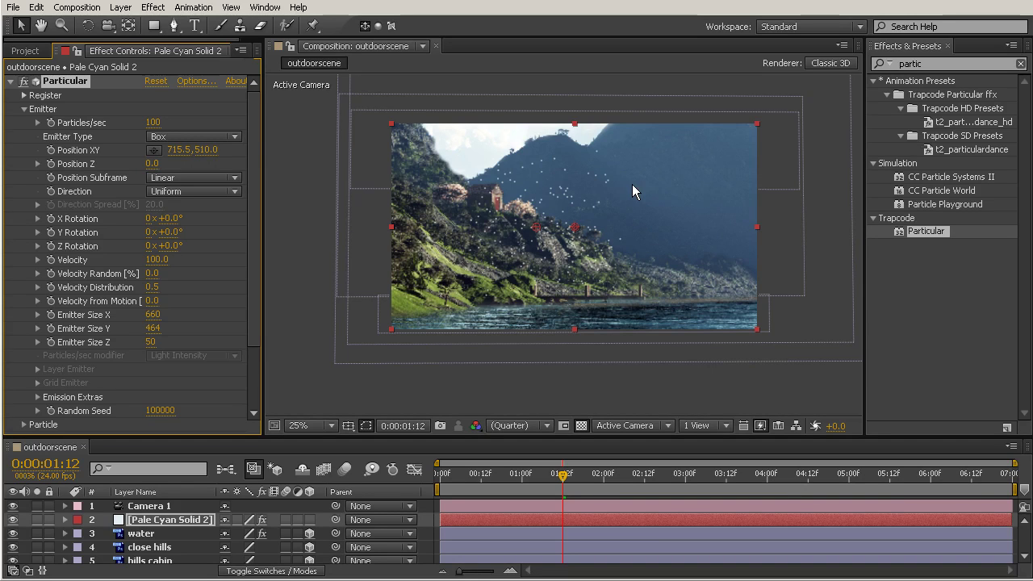
pyautogui.moveTo(152, 344); pyautogui.dragTo(661, 337)
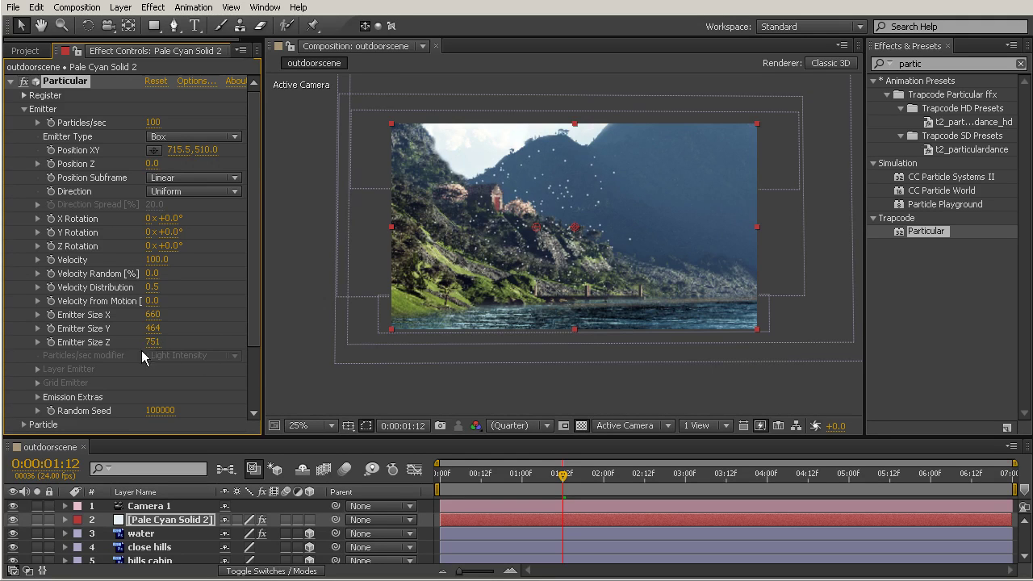
pyautogui.moveTo(153, 343); pyautogui.dragTo(739, 363)
pyautogui.moveTo(161, 345); pyautogui.dragTo(987, 367)
pyautogui.moveTo(170, 334); pyautogui.dragTo(513, 314)
pyautogui.moveTo(155, 341); pyautogui.dragTo(334, 313)
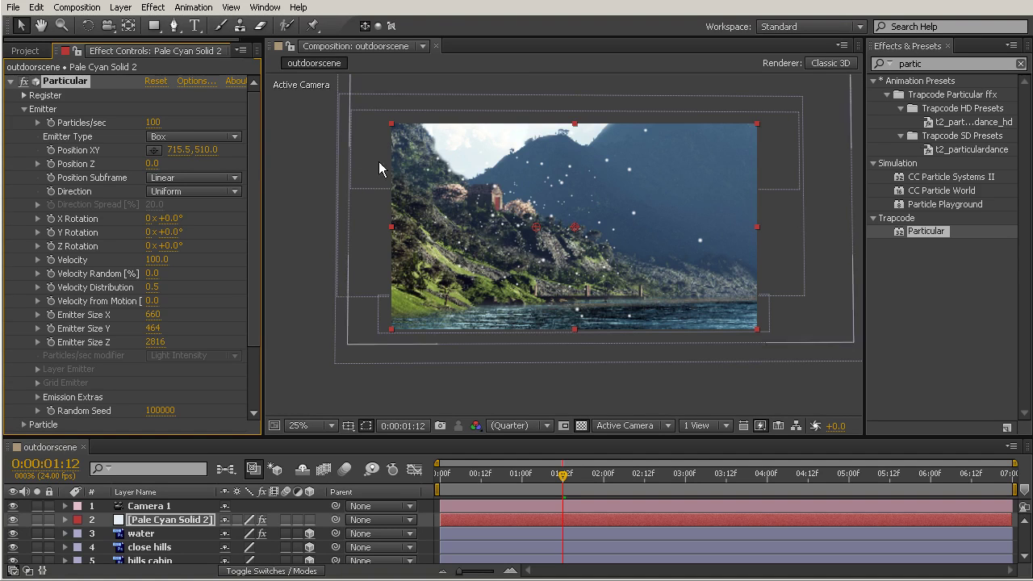
pyautogui.moveTo(157, 355); pyautogui.dragTo(121, 358)
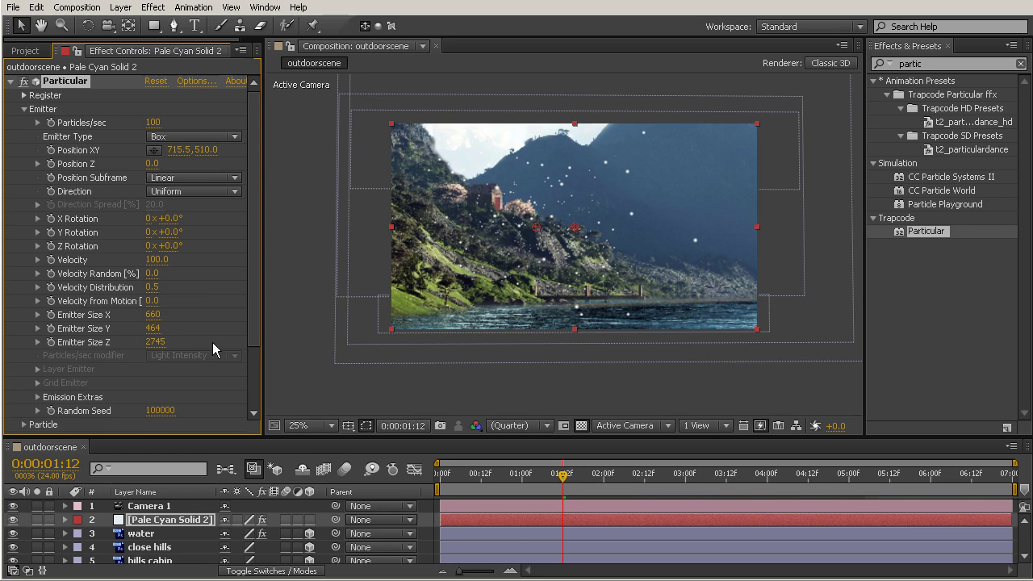
# Step: Enlarge the emitter box to an Emitter Size Y of 1330 and an Emitter Size X of 3562
pyautogui.moveTo(161, 337); pyautogui.dragTo(883, 407)
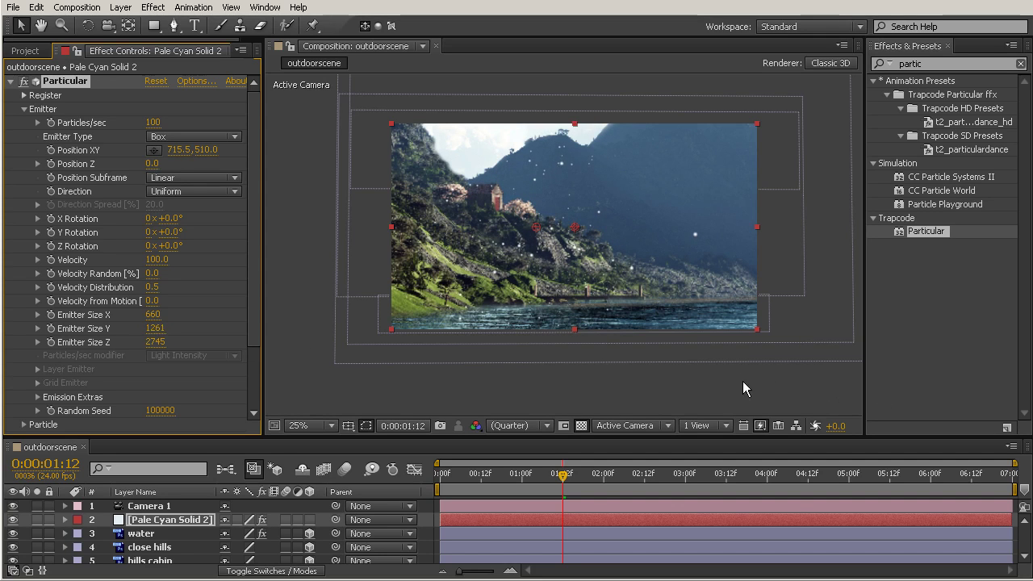
pyautogui.moveTo(162, 330); pyautogui.dragTo(230, 341)
pyautogui.moveTo(176, 316); pyautogui.dragTo(660, 359)
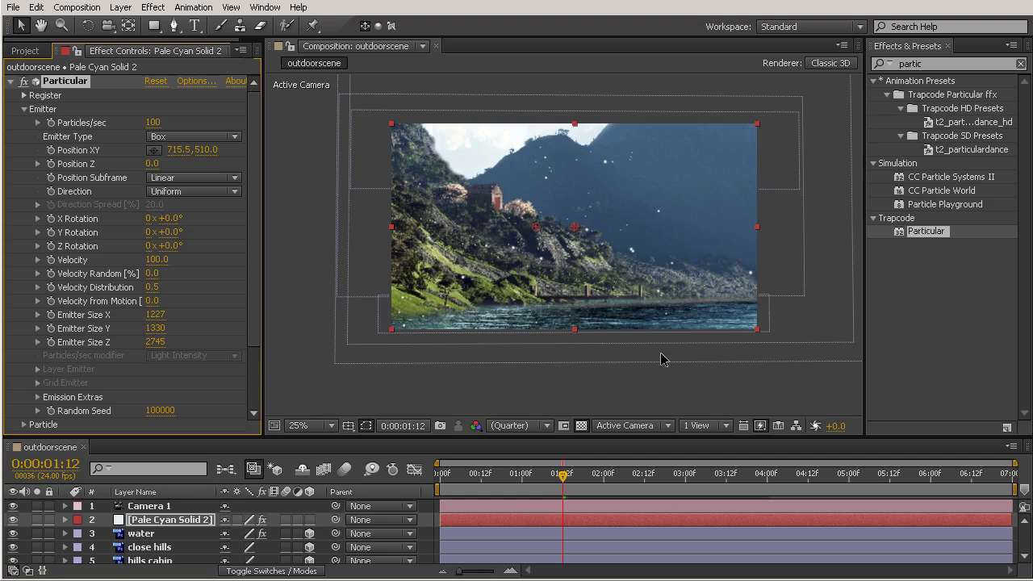
pyautogui.moveTo(151, 318); pyautogui.dragTo(775, 389)
pyautogui.moveTo(150, 321); pyautogui.dragTo(791, 382)
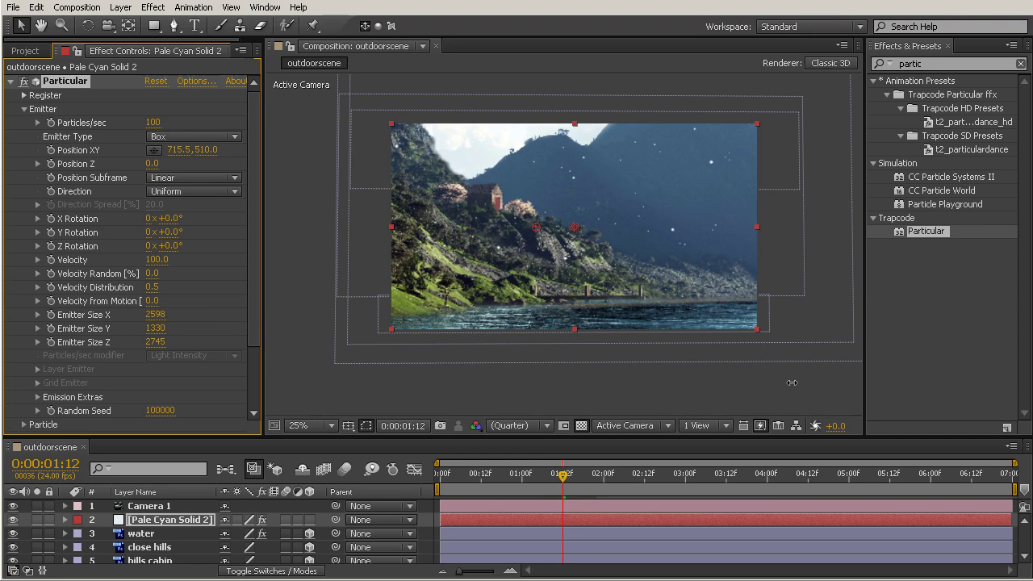
pyautogui.moveTo(156, 322); pyautogui.dragTo(997, 401)
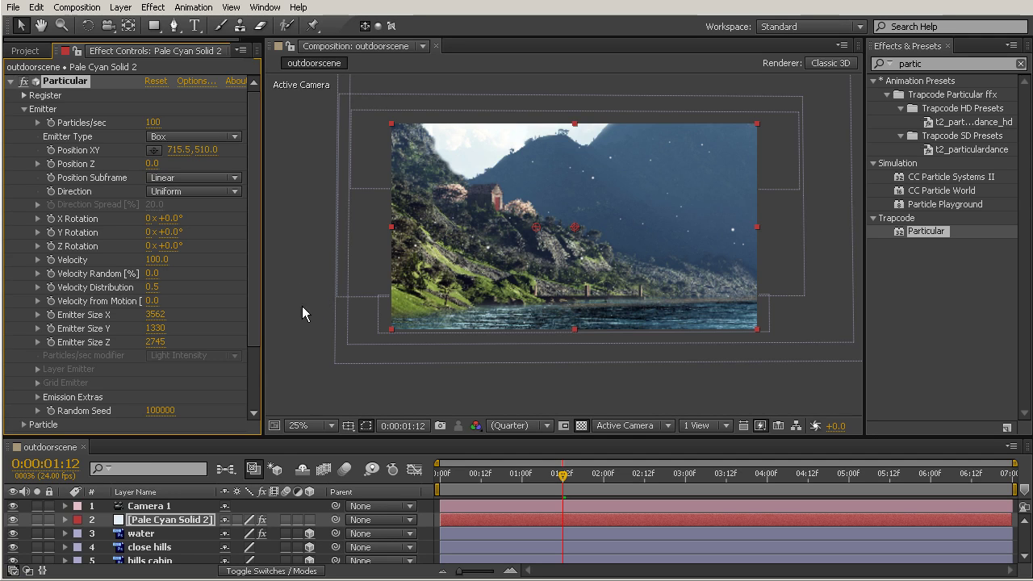
# Step: Change the emitter's Random Seed to 112180
pyautogui.scroll(-3, 253, 322)
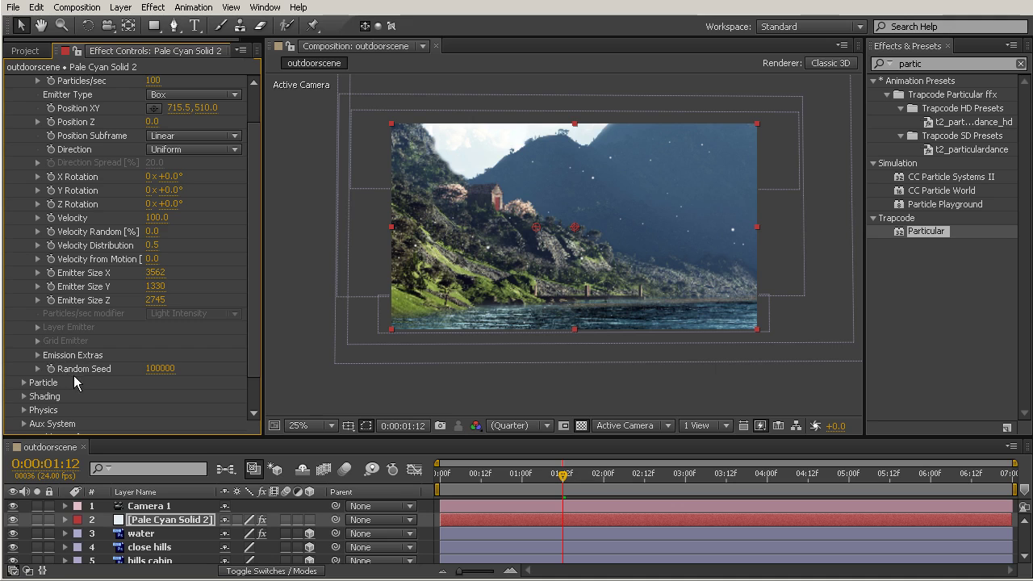
pyautogui.moveTo(146, 367); pyautogui.dragTo(305, 373)
pyautogui.scroll(-1, 256, 320)
pyautogui.scroll(-2, 255, 319)
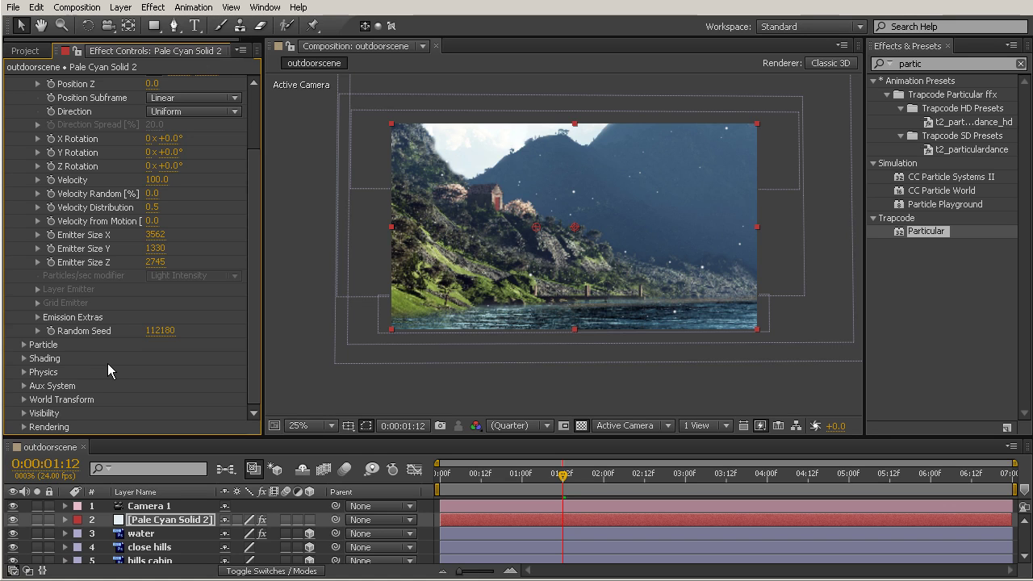
# Step: Expand the Particle settings, collapse the Emitter settings, and set the particle Life to 6.8 seconds
pyautogui.click(24, 344)
pyautogui.scroll(-5, 32, 344)
pyautogui.moveTo(252, 334); pyautogui.dragTo(247, 209)
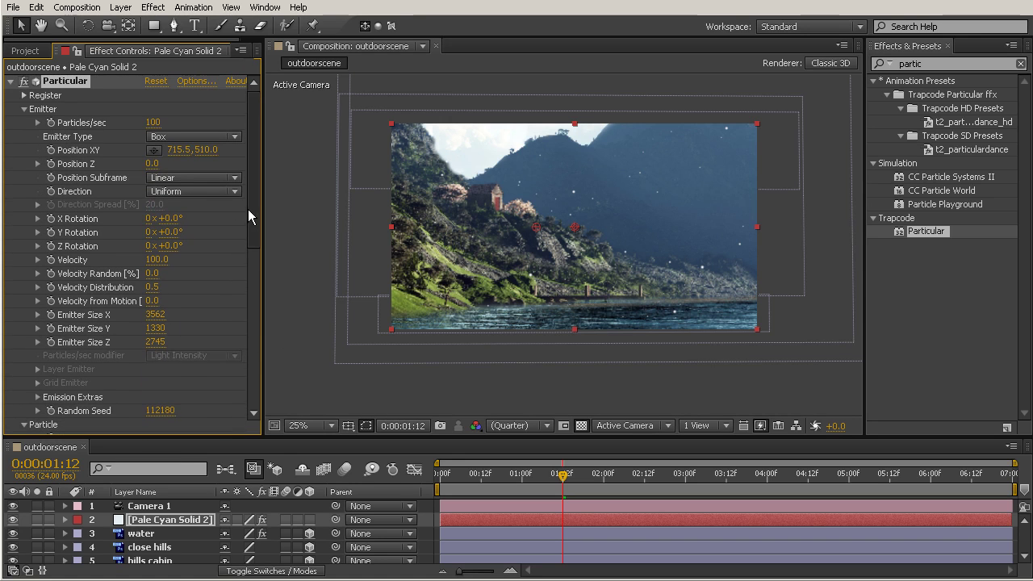
pyautogui.click(24, 109)
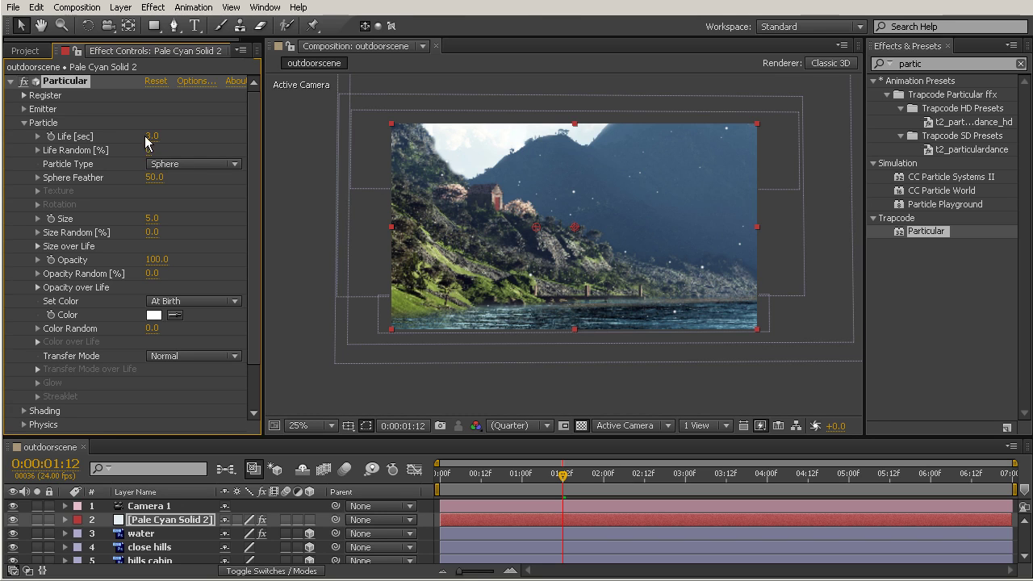
pyautogui.moveTo(154, 136); pyautogui.dragTo(210, 154)
pyautogui.moveTo(153, 142); pyautogui.dragTo(174, 150)
pyautogui.moveTo(165, 139)
pyautogui.mouseDown()
pyautogui.moveTo(137, 141)
pyautogui.moveTo(161, 148)
pyautogui.mouseUp()
# Step: Widen the effect settings area and draw an Opacity over Life curve that rises gradually from birth and levels off toward death
pyautogui.press('.')
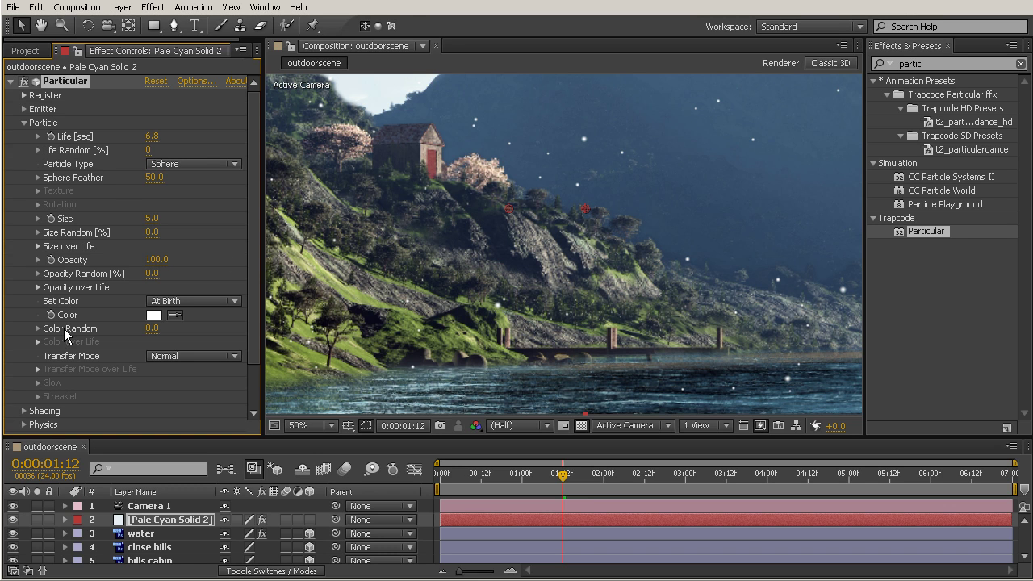
pyautogui.click(37, 287)
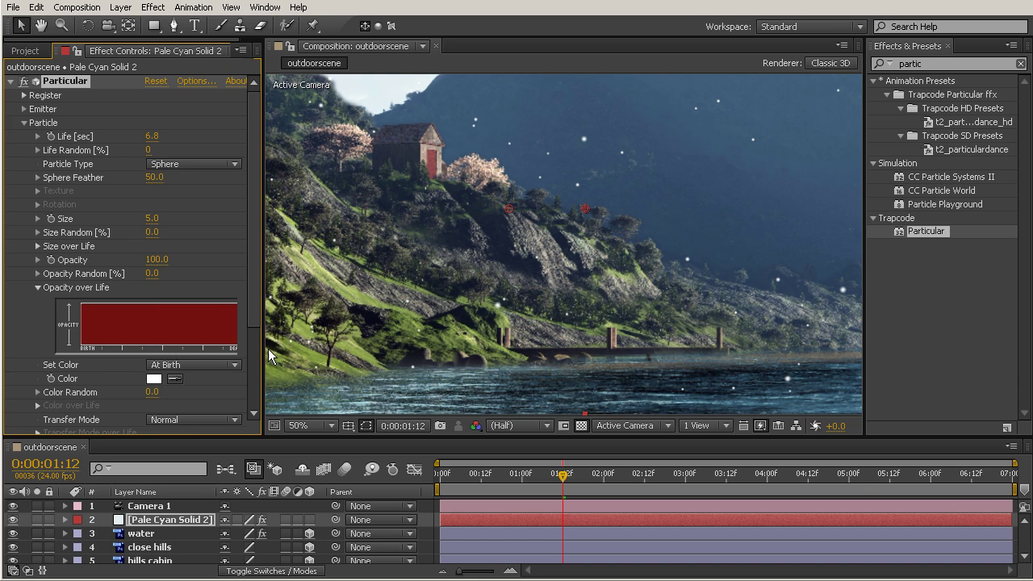
pyautogui.moveTo(264, 348); pyautogui.dragTo(355, 349)
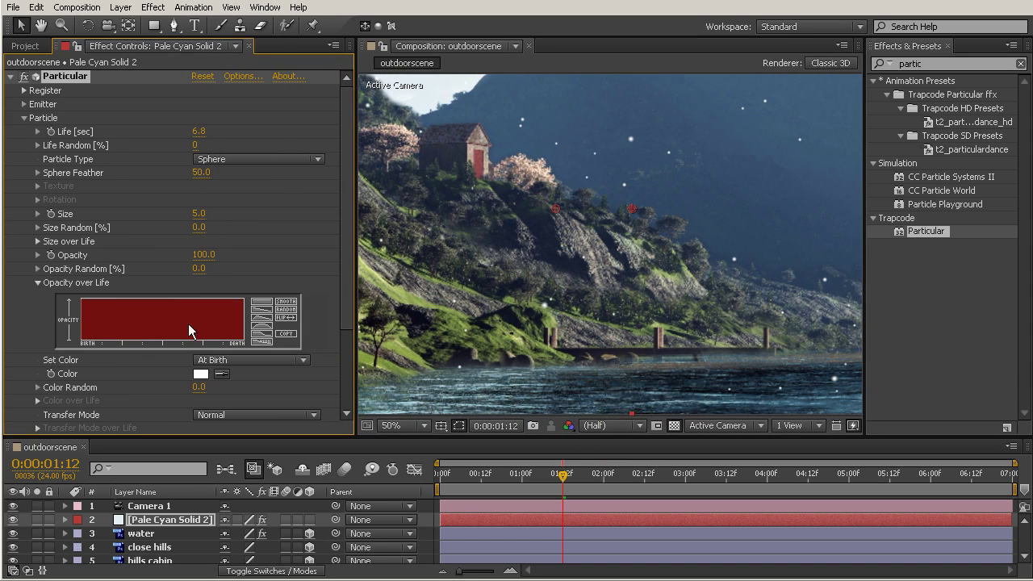
pyautogui.moveTo(84, 341)
pyautogui.mouseDown()
pyautogui.moveTo(93, 325)
pyautogui.moveTo(133, 317)
pyautogui.moveTo(242, 329)
pyautogui.mouseUp()
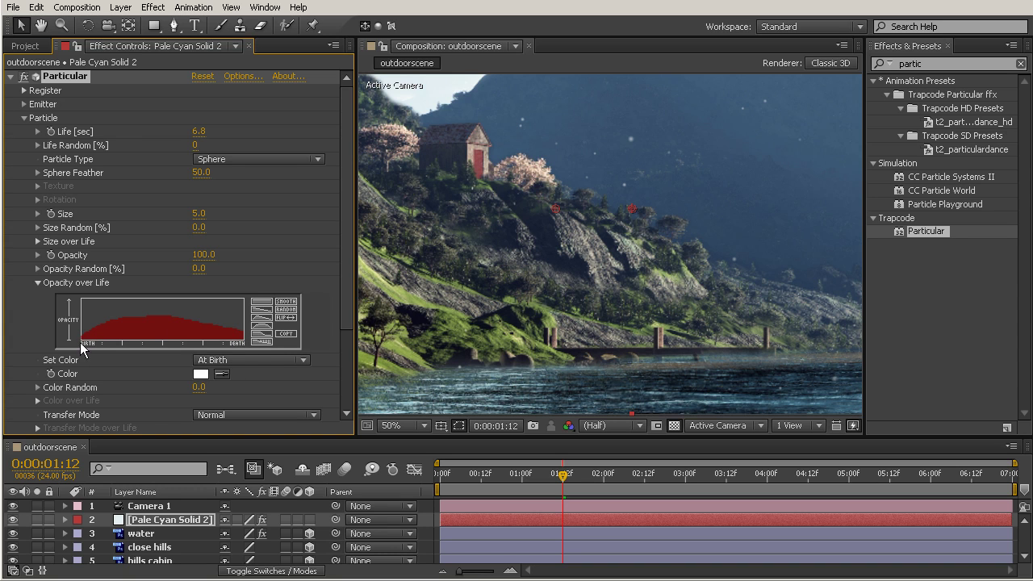
pyautogui.moveTo(88, 342); pyautogui.dragTo(93, 341)
pyautogui.moveTo(76, 345); pyautogui.dragTo(104, 326)
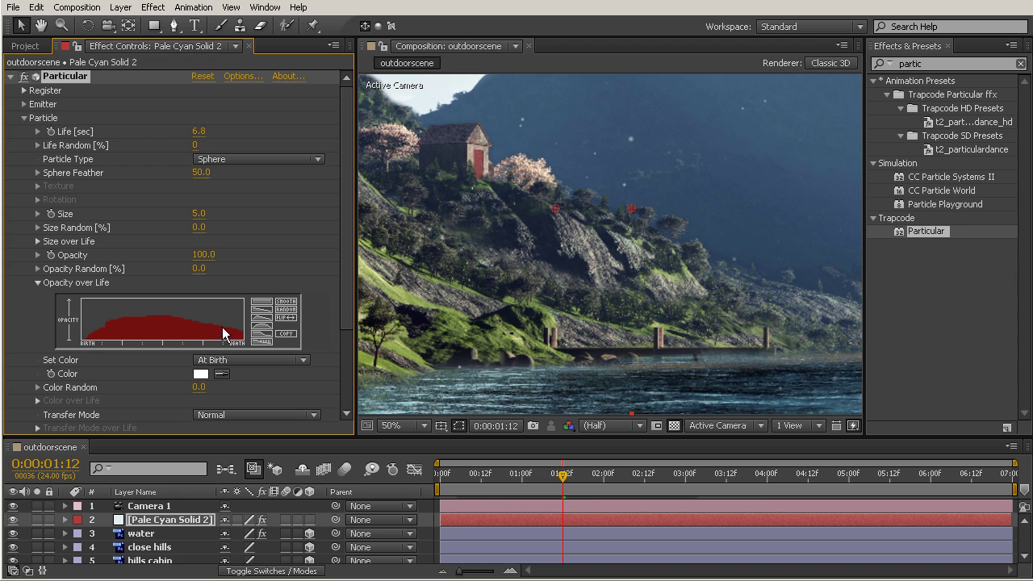
pyautogui.moveTo(88, 342)
pyautogui.mouseDown()
pyautogui.moveTo(150, 307)
pyautogui.moveTo(244, 312)
pyautogui.mouseUp()
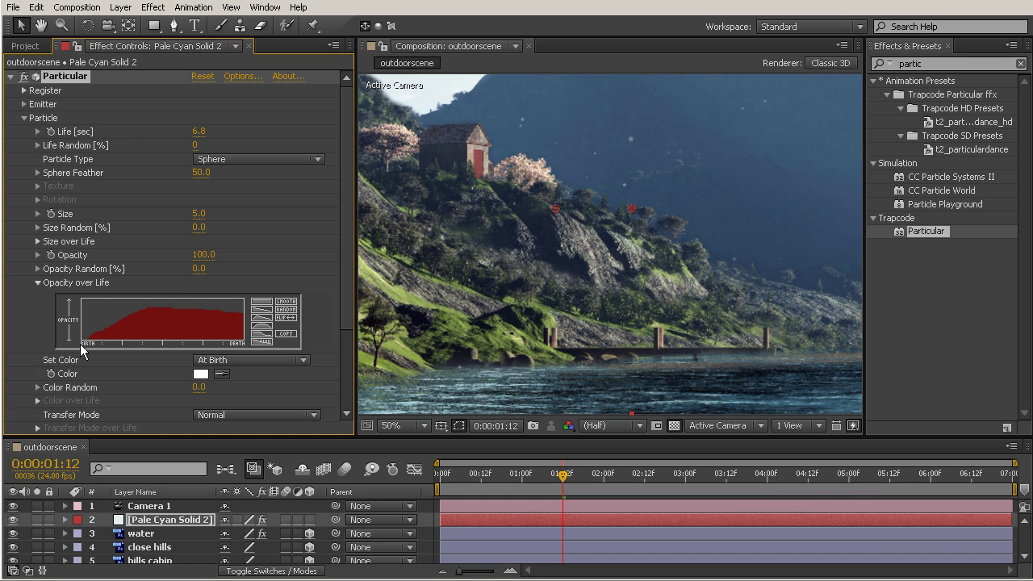
# Step: Reshape the Opacity over Life curve so the particles fade in after birth, hold a rounded plateau and fade out before death
pyautogui.moveTo(79, 342)
pyautogui.mouseDown()
pyautogui.moveTo(111, 317)
pyautogui.moveTo(150, 308)
pyautogui.moveTo(226, 320)
pyautogui.moveTo(245, 338)
pyautogui.moveTo(169, 305)
pyautogui.moveTo(117, 313)
pyautogui.moveTo(88, 333)
pyautogui.mouseUp()
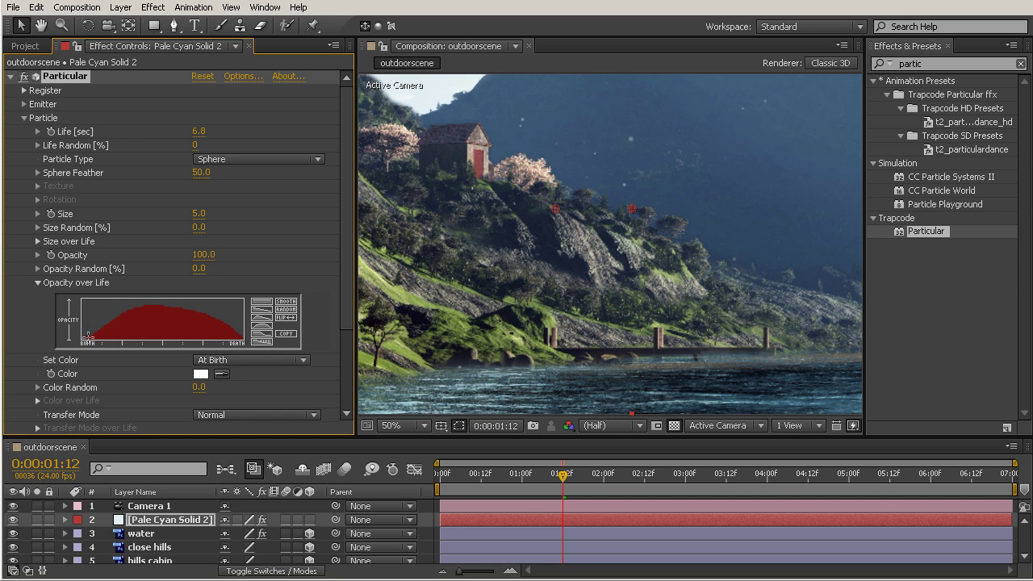
pyautogui.click(261, 326)
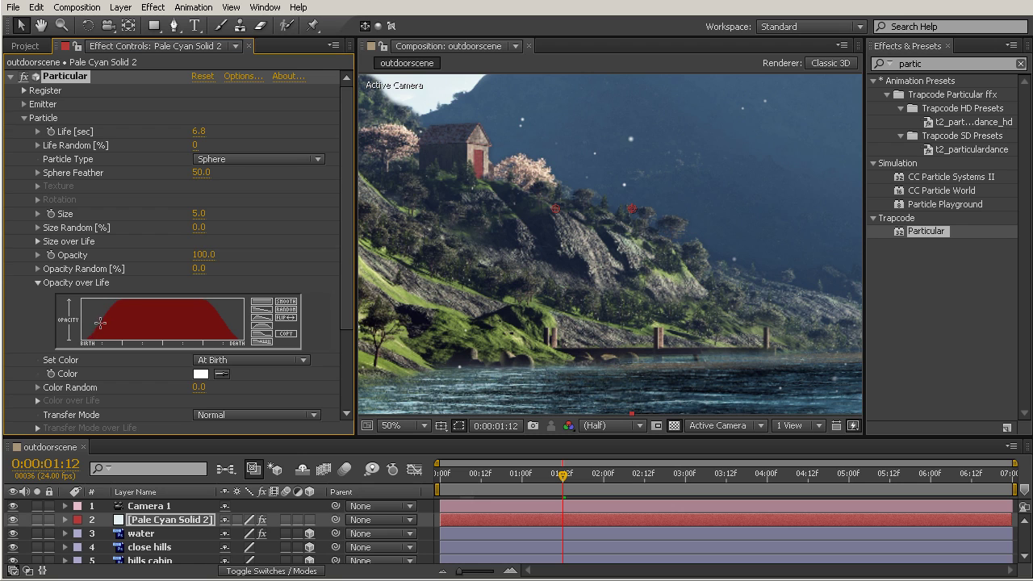
pyautogui.moveTo(130, 301)
pyautogui.mouseDown()
pyautogui.moveTo(216, 311)
pyautogui.moveTo(243, 339)
pyautogui.moveTo(188, 304)
pyautogui.mouseUp()
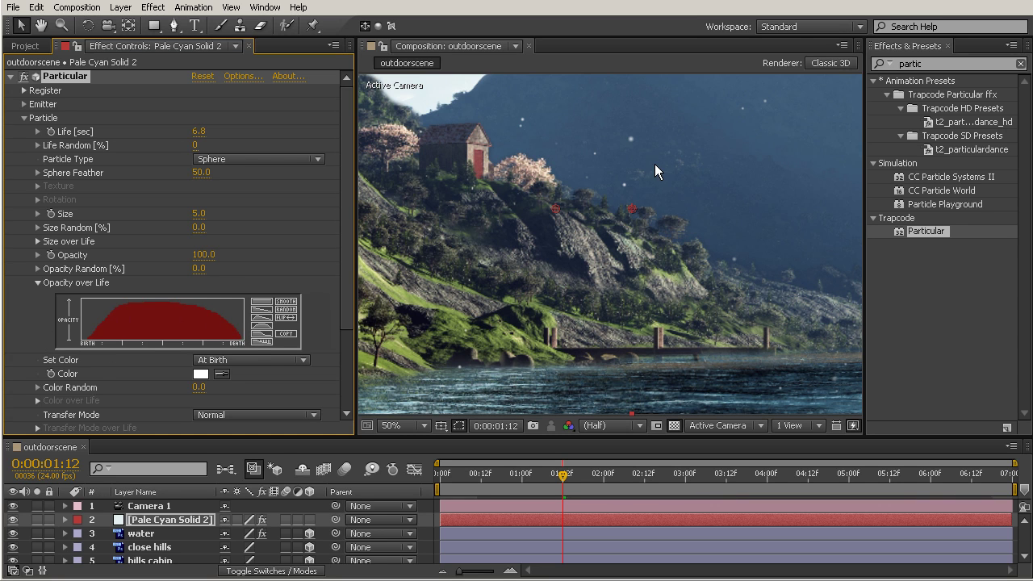
# Step: Set the particle Life to 5.4 seconds while checking the particles over the sky and hills
pyautogui.moveTo(710, 197); pyautogui.dragTo(597, 290)
pyautogui.press('v')
pyautogui.click(199, 132)
pyautogui.write('0')
pyautogui.press('Return')
pyautogui.moveTo(108, 145); pyautogui.dragTo(159, 159)
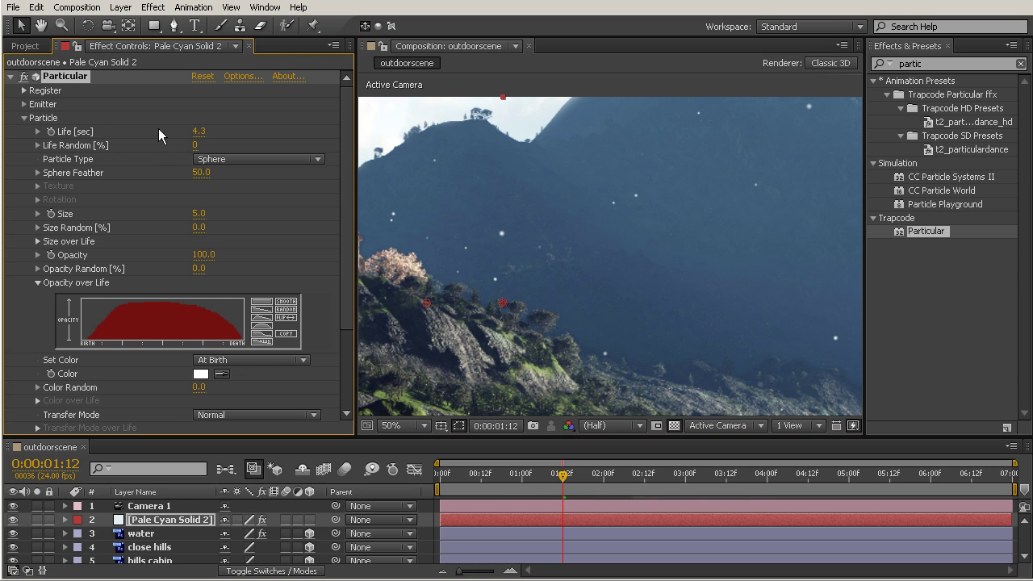
pyautogui.moveTo(199, 130); pyautogui.dragTo(224, 152)
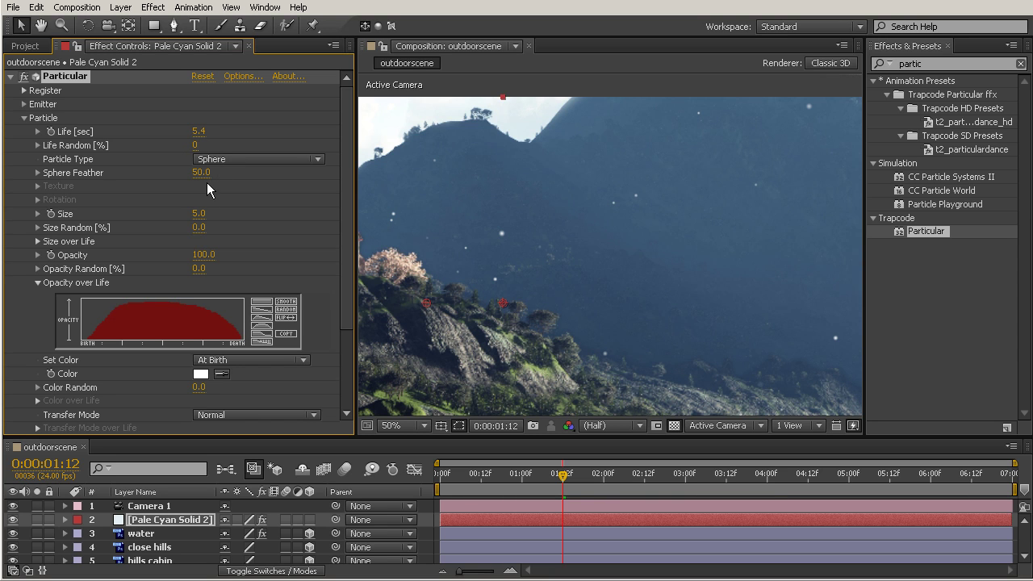
# Step: In the Physics settings for Air, set Spin Frequency and Fade-in Spin to 0.0 and Wind X to 210
pyautogui.scroll(-3, 177, 238)
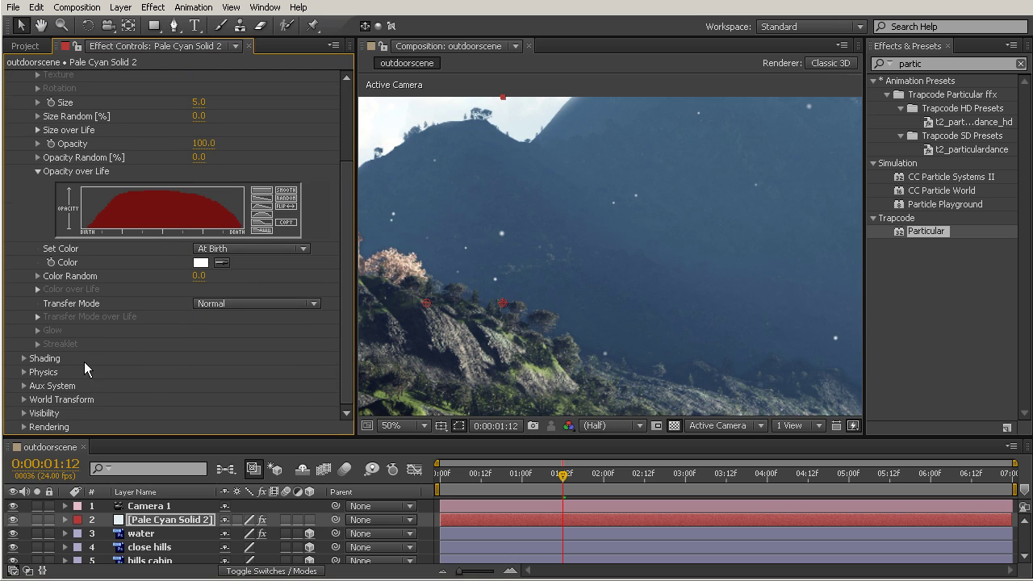
pyautogui.click(24, 372)
pyautogui.scroll(-2, 107, 376)
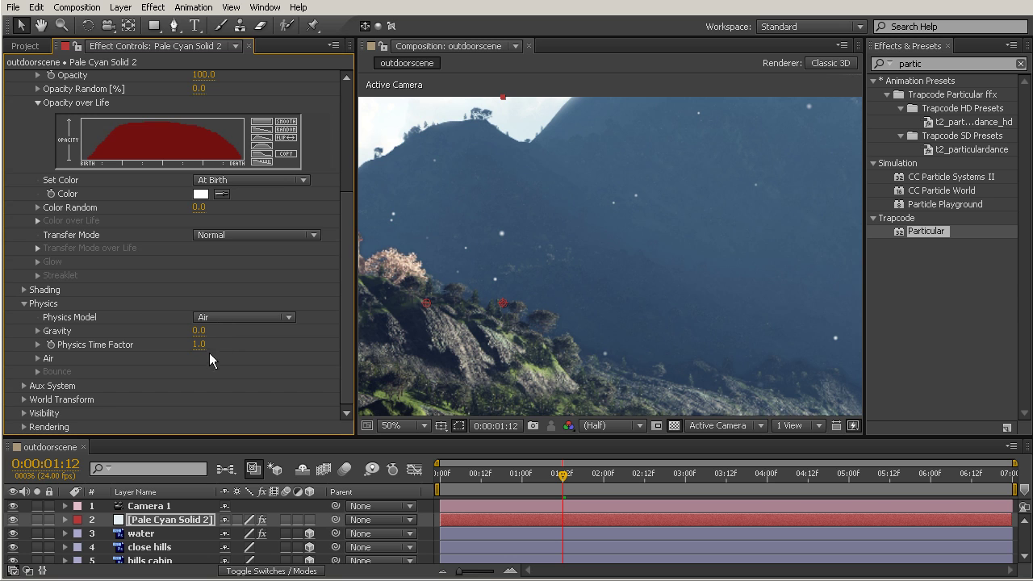
pyautogui.click(37, 359)
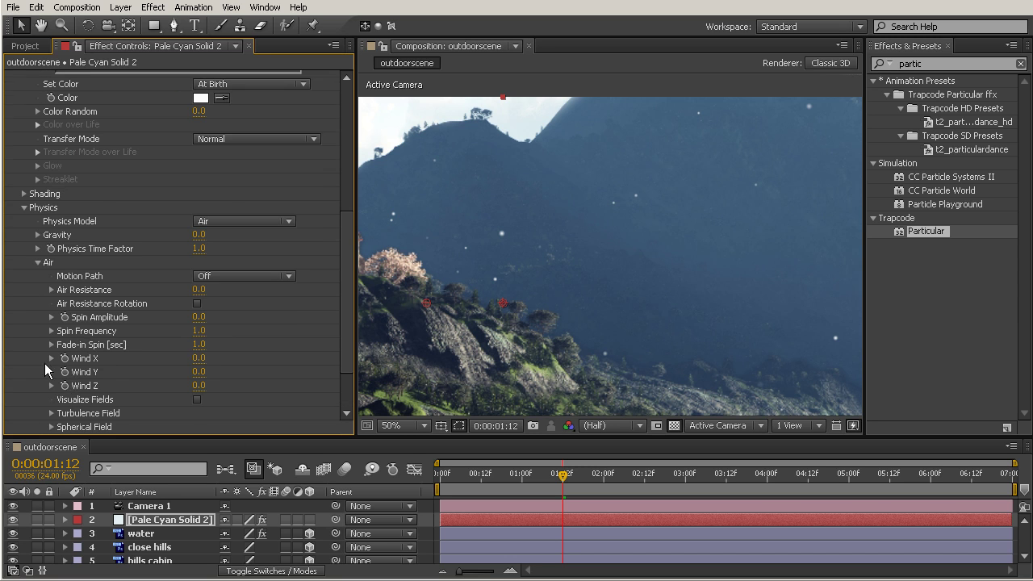
pyautogui.scroll(-2, 153, 337)
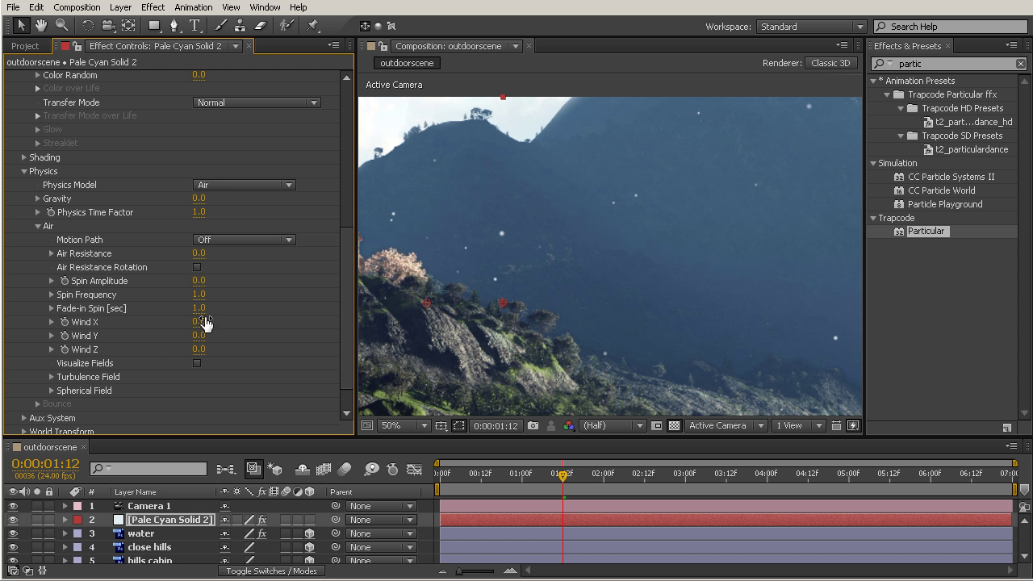
pyautogui.moveTo(199, 295); pyautogui.dragTo(174, 298)
pyautogui.moveTo(197, 305); pyautogui.dragTo(178, 307)
pyautogui.moveTo(202, 322); pyautogui.dragTo(493, 335)
pyautogui.moveTo(200, 328)
pyautogui.mouseDown()
pyautogui.moveTo(138, 339)
pyautogui.moveTo(190, 338)
pyautogui.mouseUp()
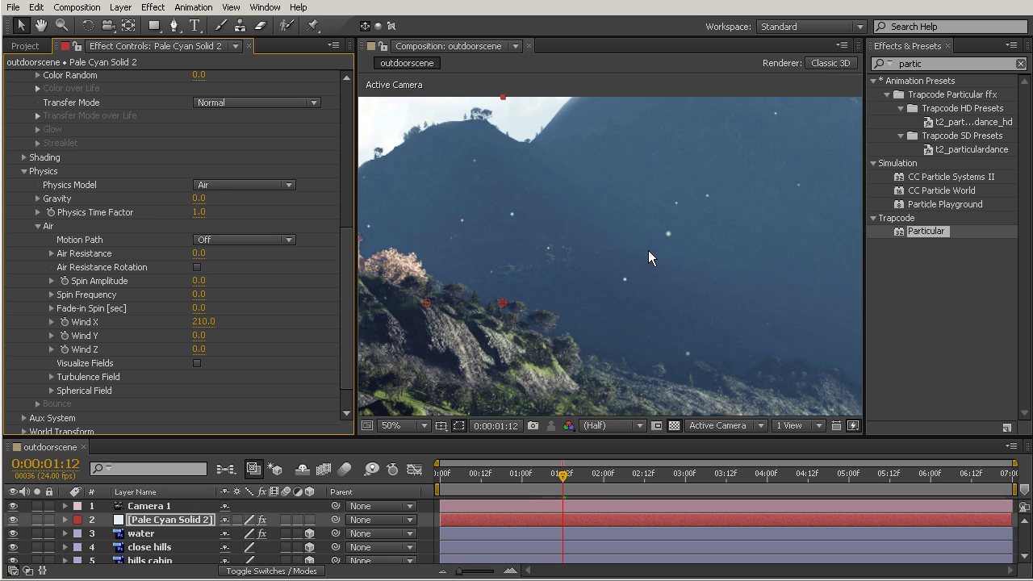
# Step: Preview the whole composition at quarter resolution to check the wind-driven particle motion
pyautogui.scroll(-2, 649, 250)
pyautogui.moveTo(612, 290); pyautogui.dragTo(692, 272)
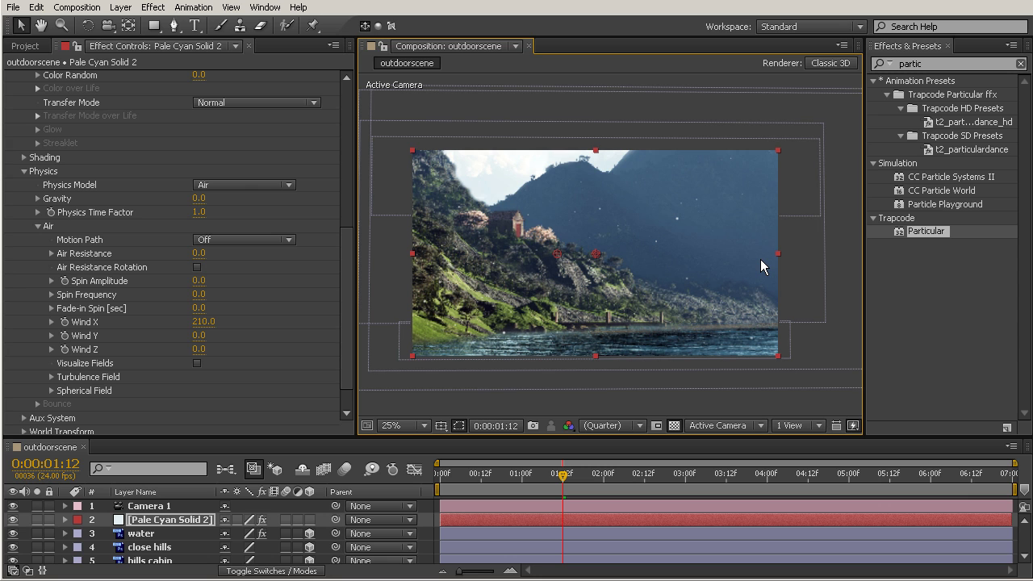
pyautogui.press('KP_0')
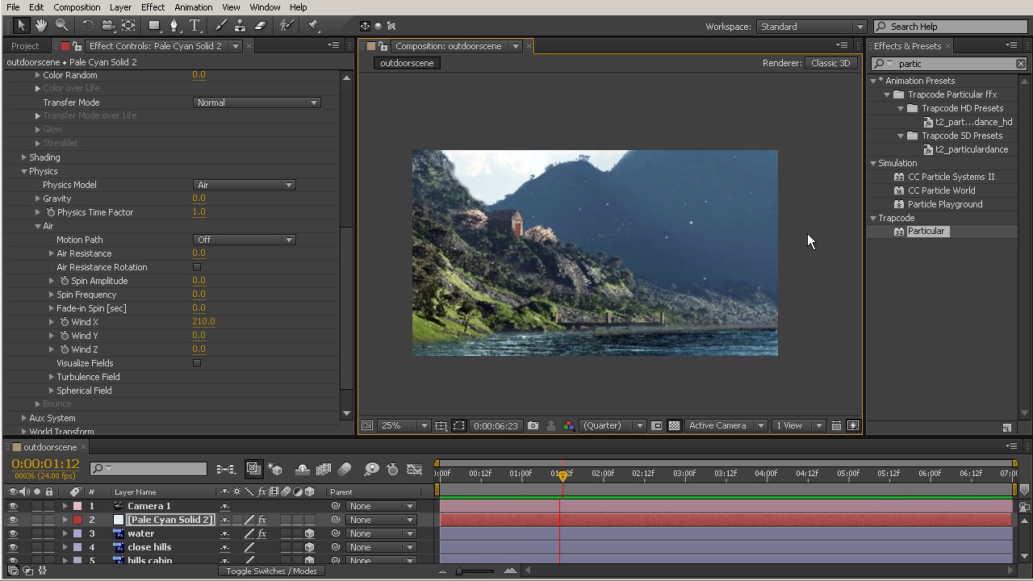
pyautogui.press('space')
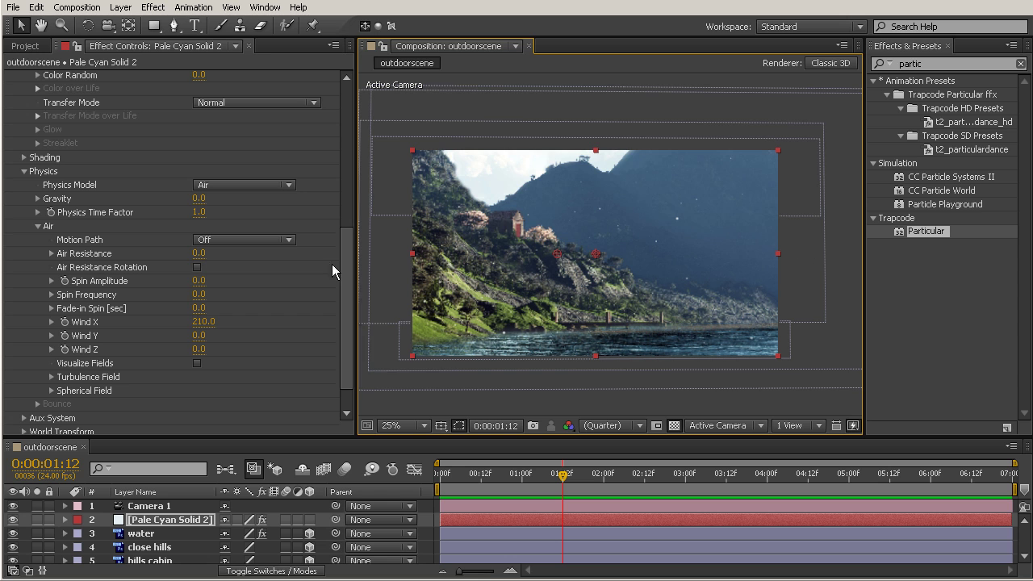
# Step: Reduce the particle Size to 3.0 in the Particle settings
pyautogui.scroll(8, 274, 275)
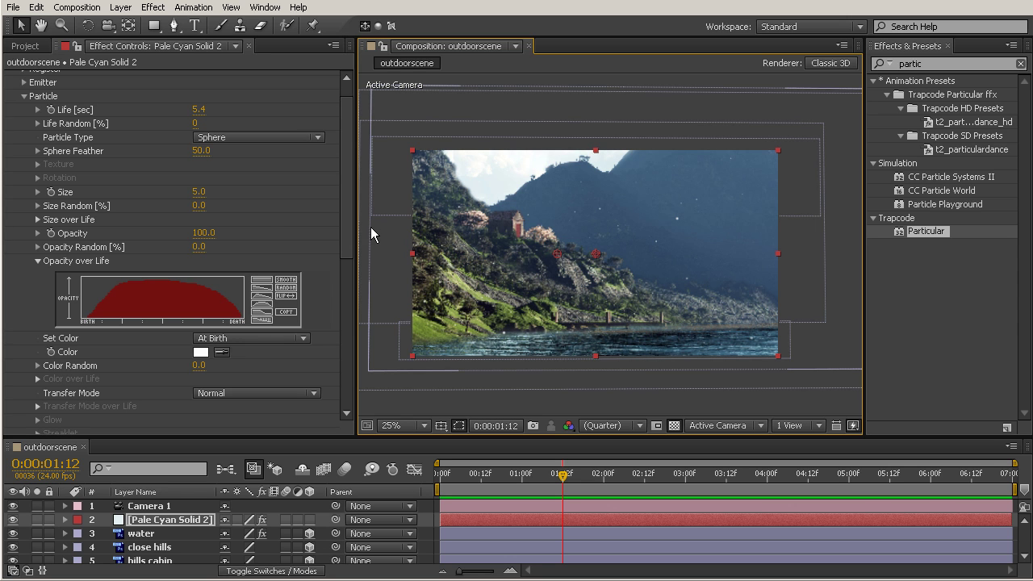
pyautogui.moveTo(201, 202); pyautogui.dragTo(192, 198)
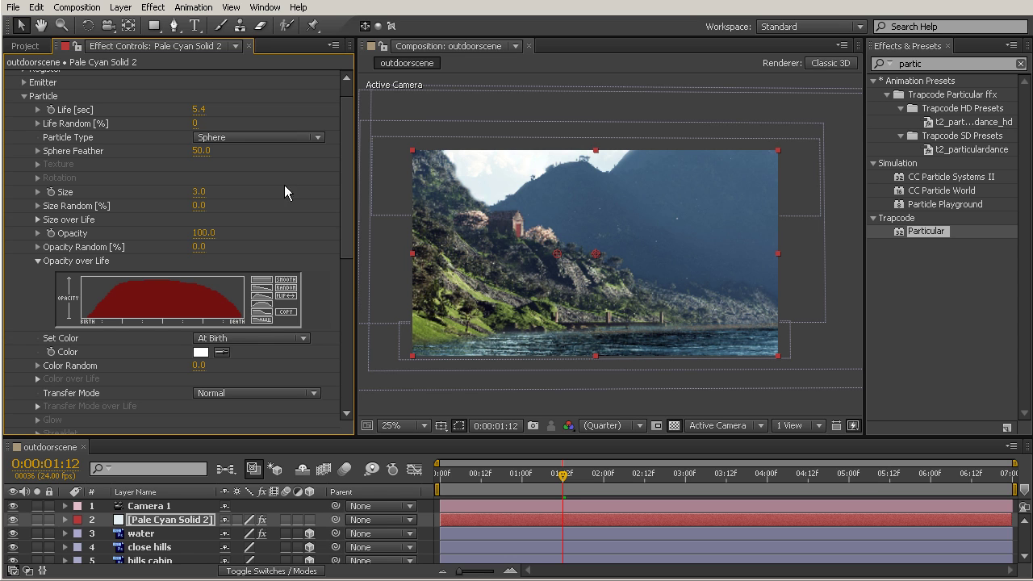
# Step: Enable motion blur on the particle solid layer and for the whole composition
pyautogui.scroll(2, 593, 213)
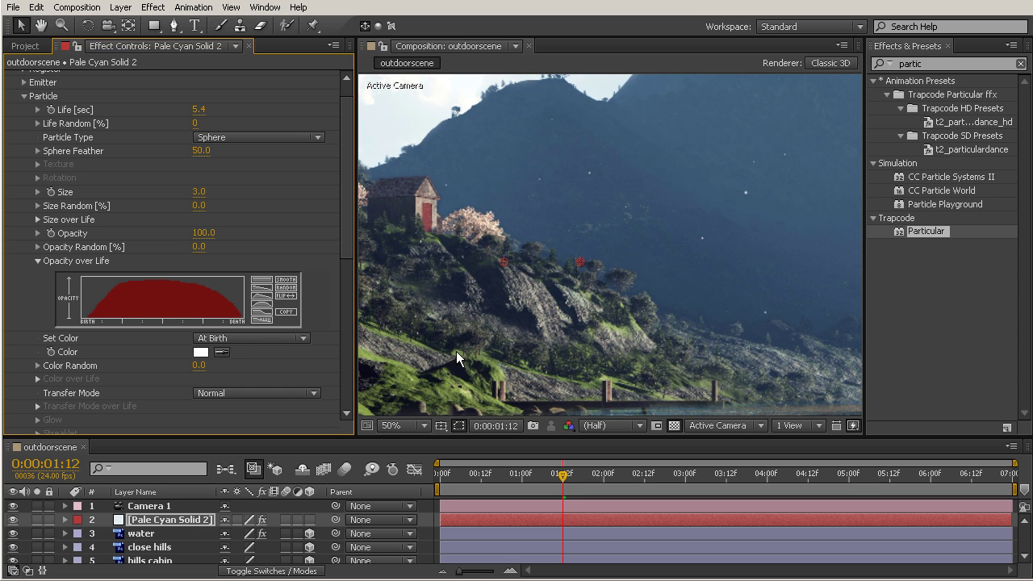
pyautogui.click(285, 519)
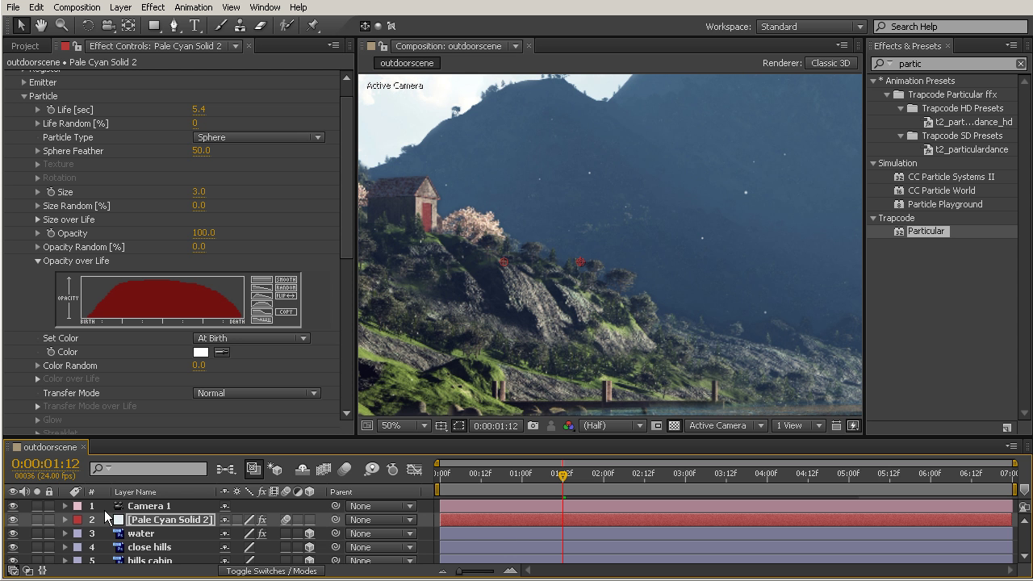
pyautogui.click(346, 470)
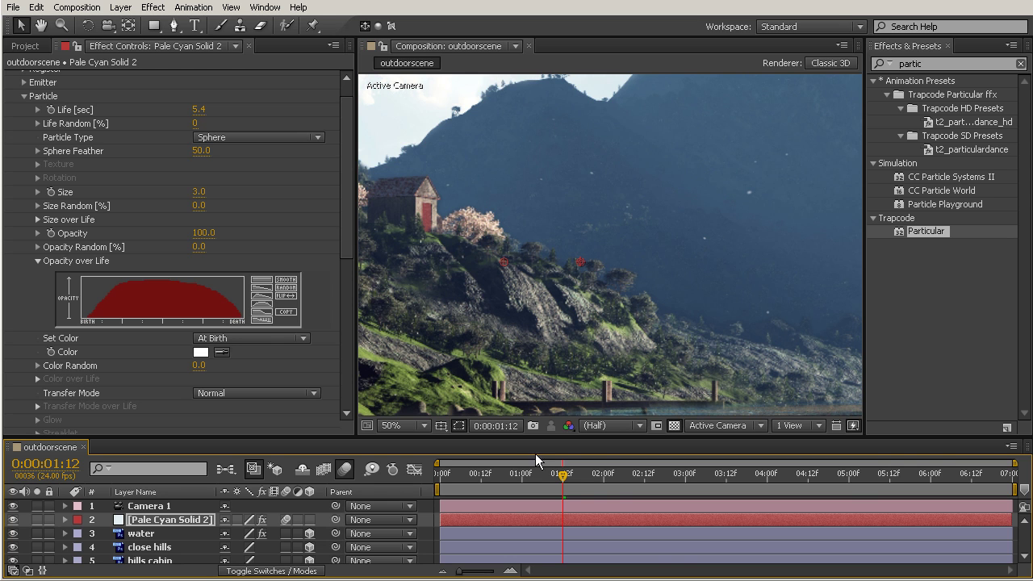
# Step: Shift the particle solid earlier so its content at 0:00:03:21 falls at the composition start, and extend its end to the composition end
pyautogui.moveTo(562, 485); pyautogui.dragTo(756, 458)
pyautogui.scroll(-2, 634, 238)
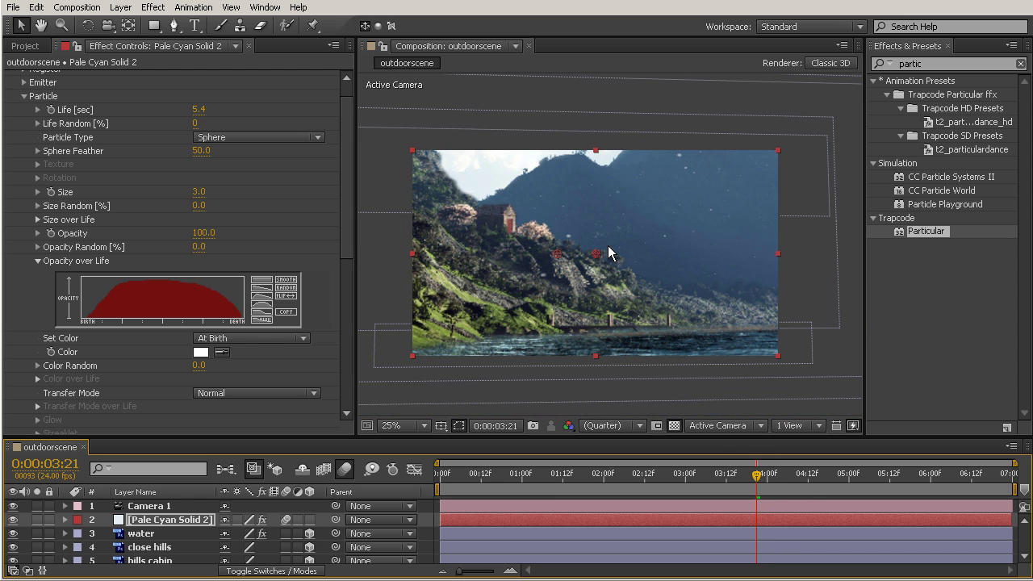
pyautogui.moveTo(755, 518); pyautogui.dragTo(440, 524)
pyautogui.moveTo(697, 520); pyautogui.dragTo(1014, 536)
pyautogui.click(446, 476)
pyautogui.moveTo(446, 476); pyautogui.dragTo(1017, 514)
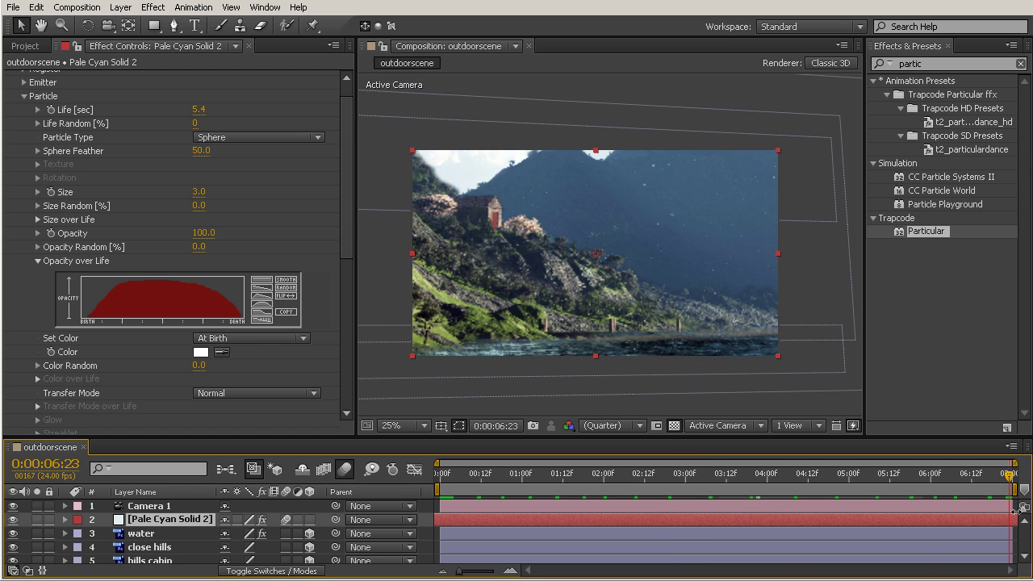